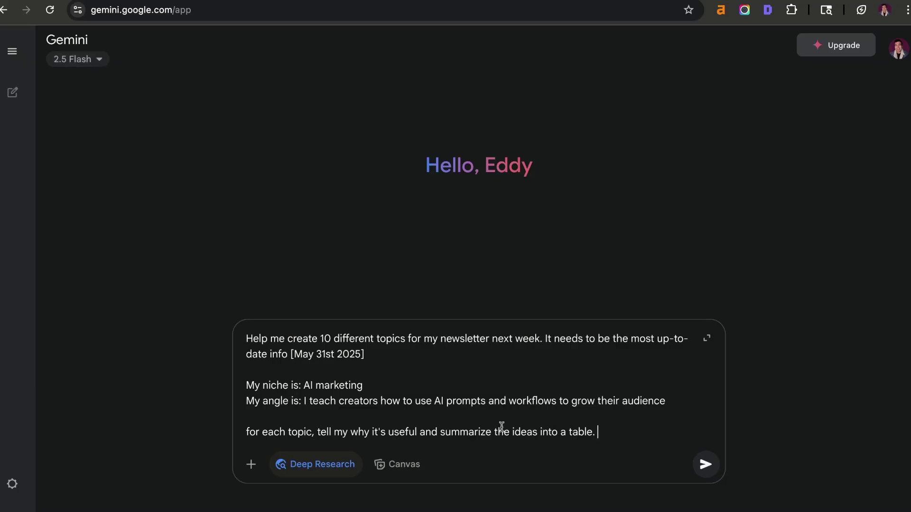
- Review the Gemini prompt asking for ten current AI marketing newsletter topics in a table
{"action": "left_click_drag", "start_coordinate": [614, 433], "coordinate": [324, 341]}
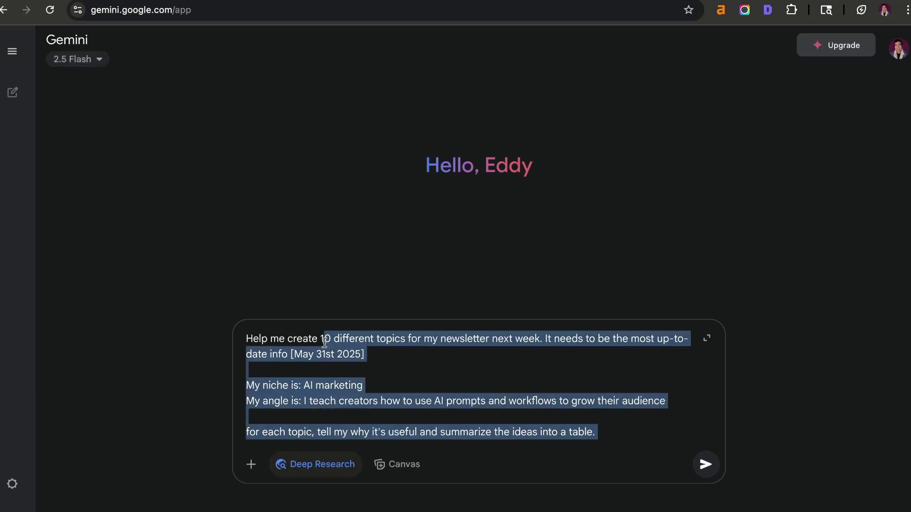
{"action": "left_click", "coordinate": [451, 280]}
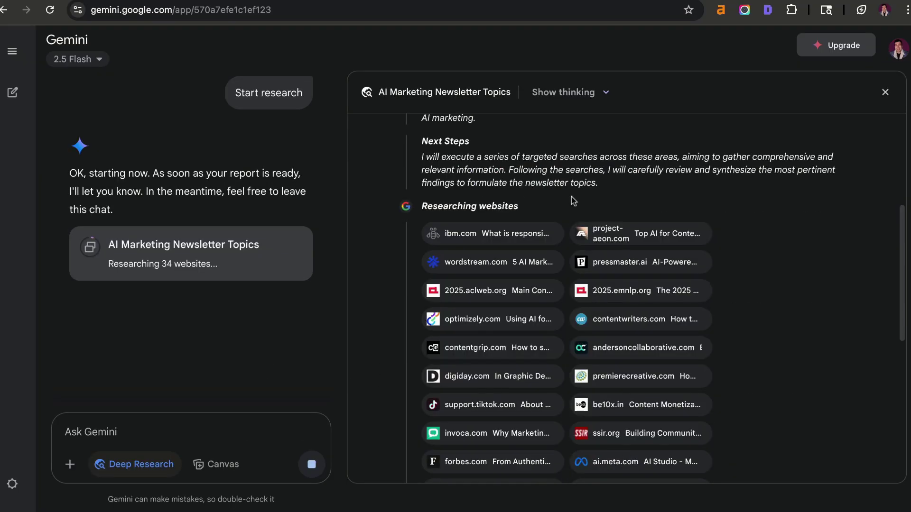
{"action": "scroll", "coordinate": [573, 202], "scroll_direction": "down", "scroll_amount": 2}
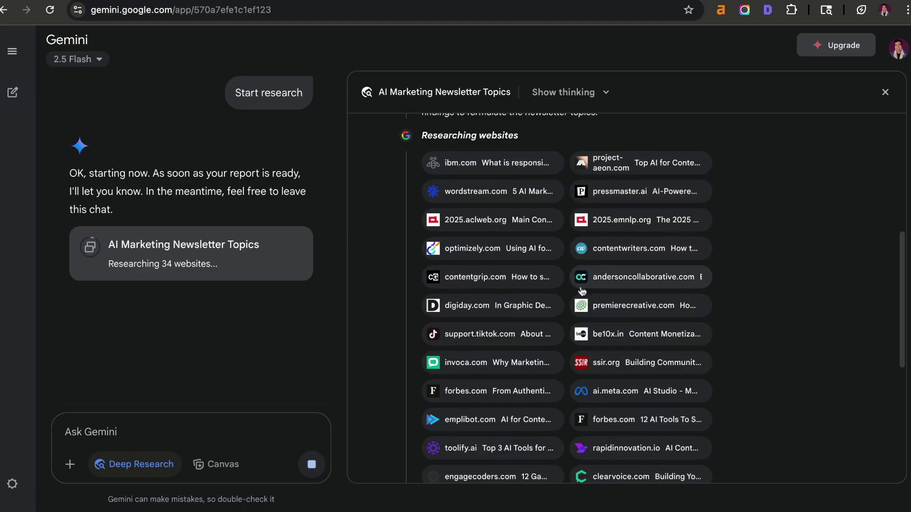
- Scroll through the websites Gemini is researching for the AI Marketing Newsletter Topics report
{"action": "scroll", "coordinate": [524, 260], "scroll_direction": "down", "scroll_amount": 2}
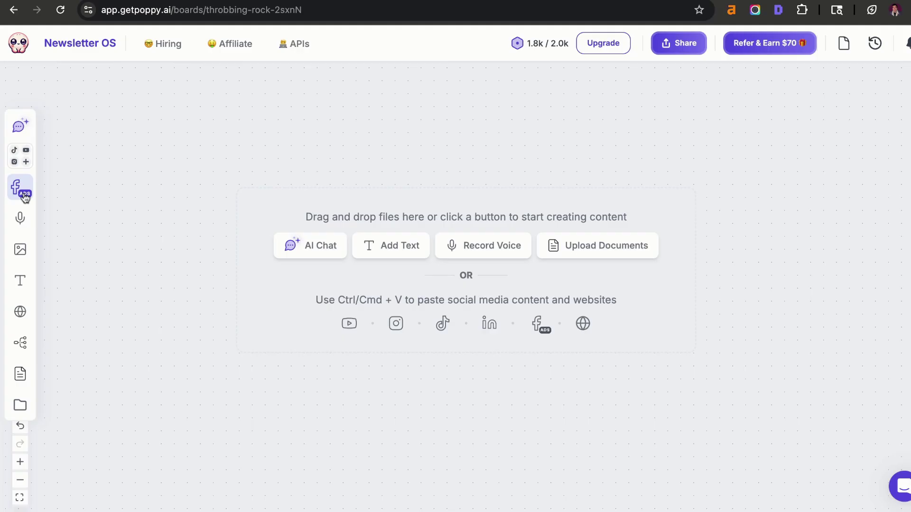
- Look over the left toolbar tools on the empty Newsletter OS canvas
{"action": "mouse_move", "coordinate": [21, 155]}
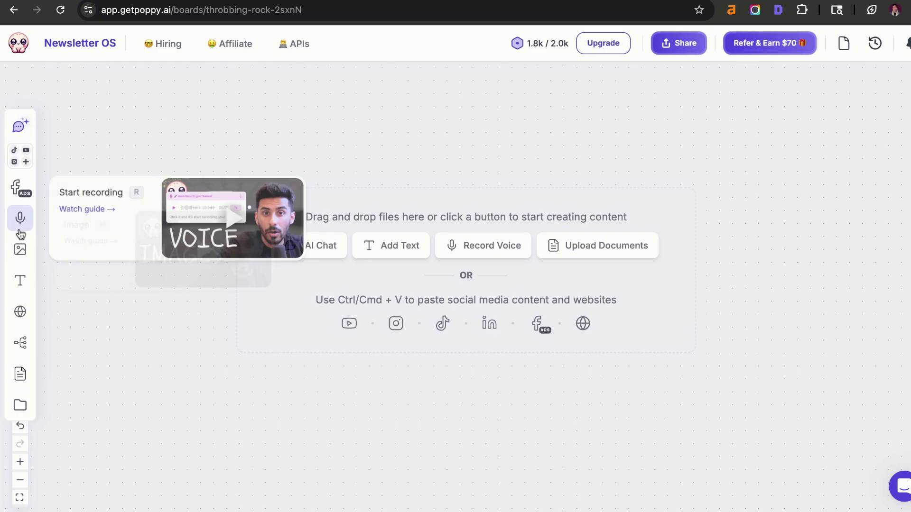
{"action": "mouse_move", "coordinate": [27, 287]}
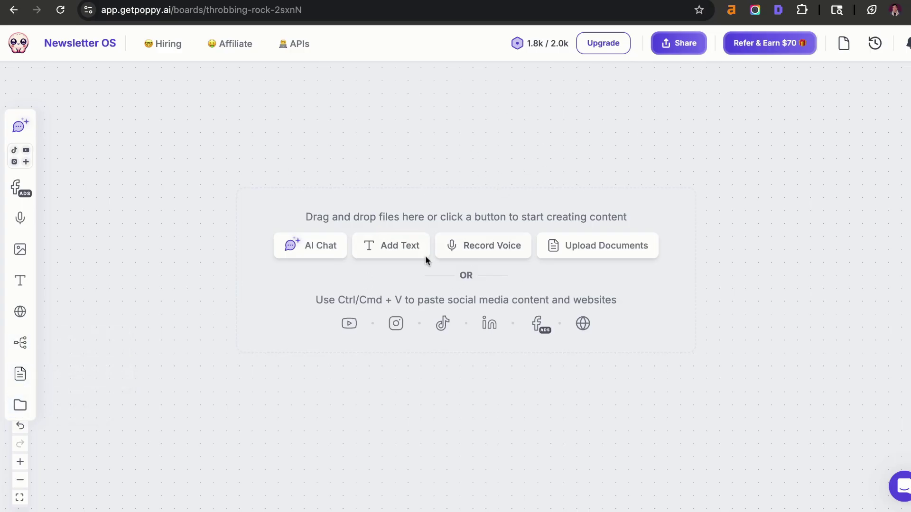
- Name the group Research and add a text note holding the pasted Topic 1 research
{"action": "type", "text": "g"}
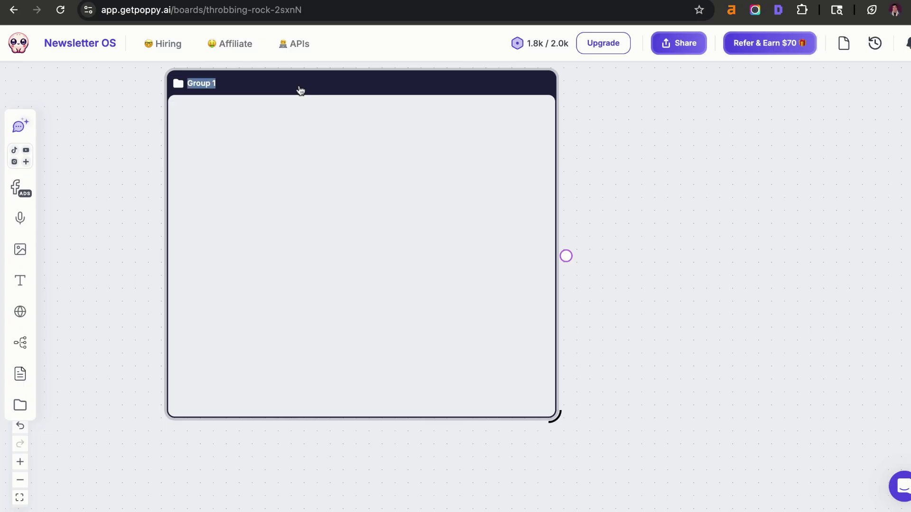
{"action": "type", "text": "Research"}
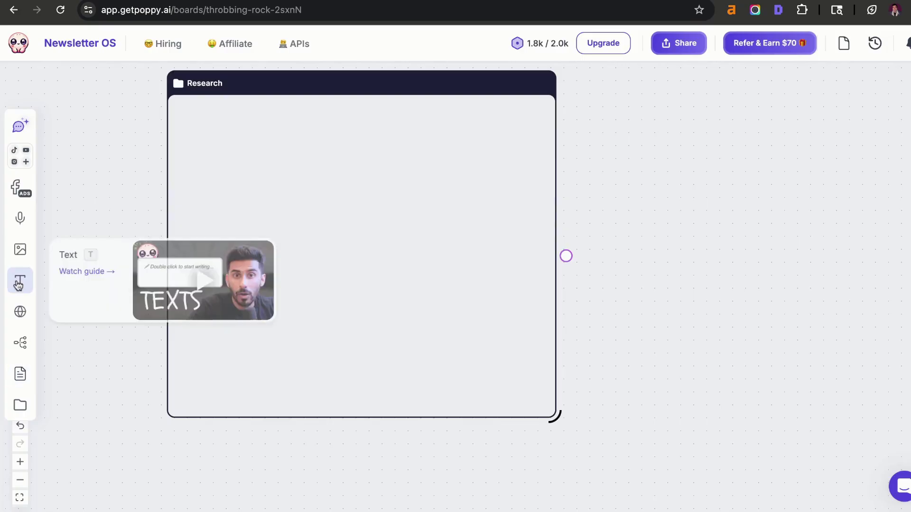
{"action": "left_click", "coordinate": [19, 284]}
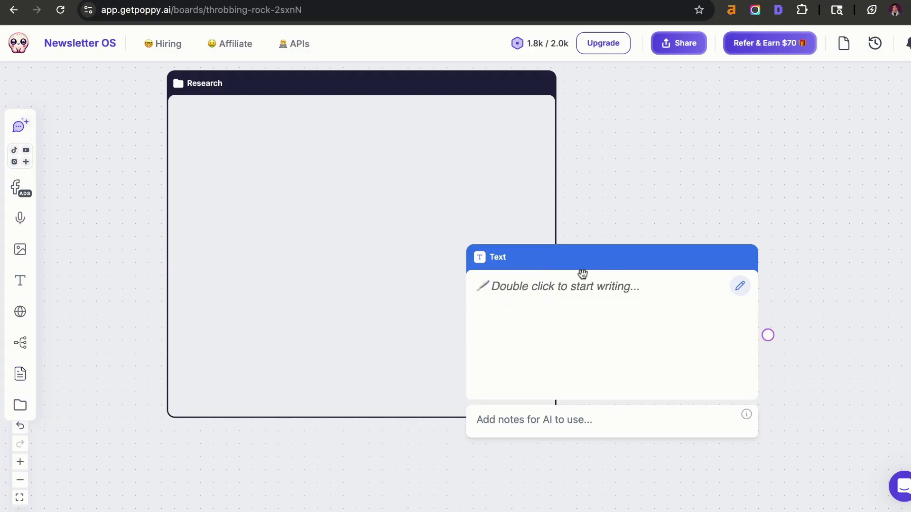
{"action": "double_click", "coordinate": [621, 280]}
{"action": "key", "text": "ctrl+v"}
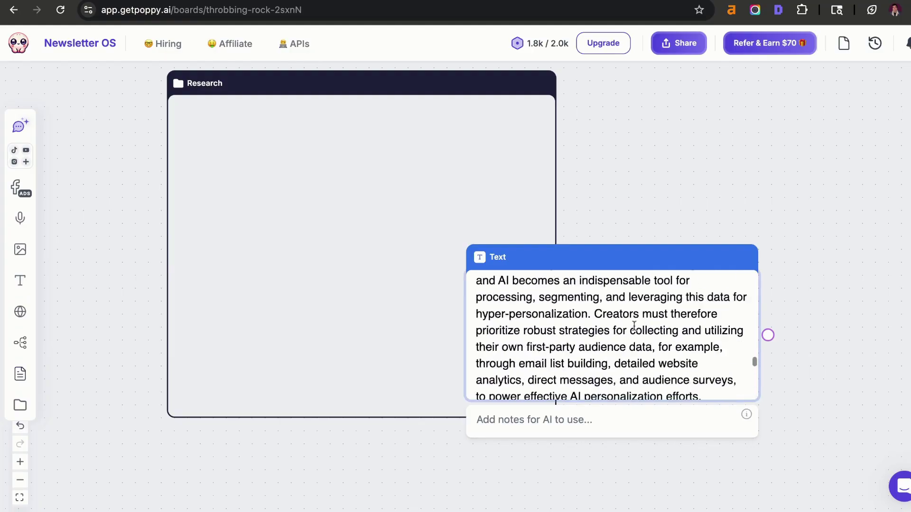
{"action": "scroll", "coordinate": [634, 327], "scroll_direction": "up", "scroll_amount": 15}
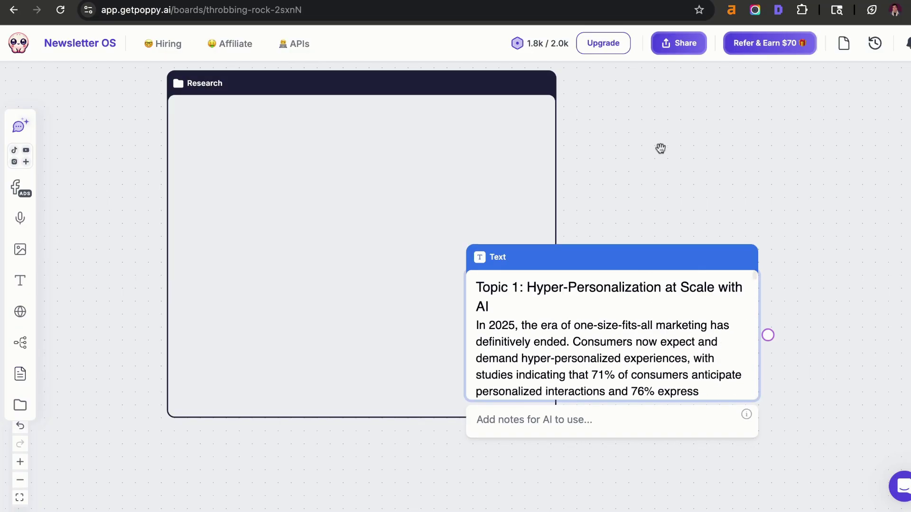
{"action": "left_click_drag", "start_coordinate": [605, 263], "coordinate": [615, 274]}
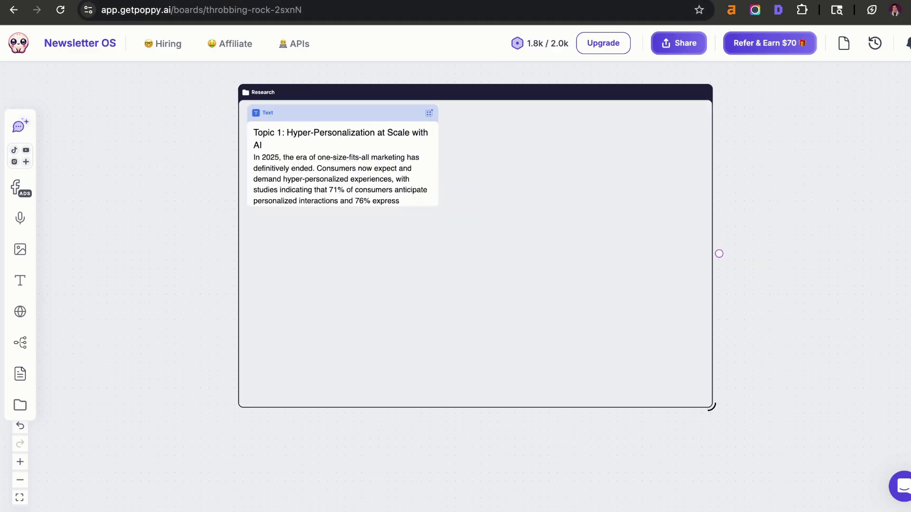
- Paste the source article links from the Gemini report, starting with invoca.com, into the Research group
{"action": "key", "text": "ctrl+Tab"}
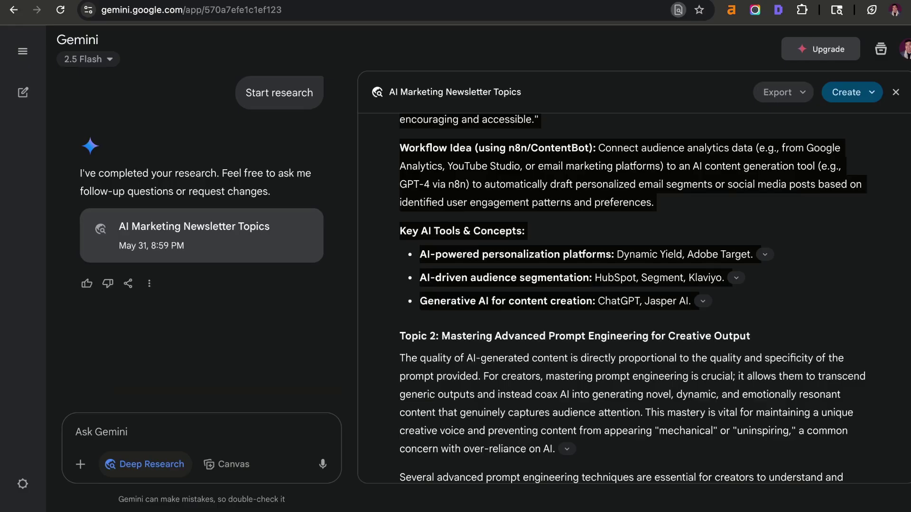
{"action": "scroll", "coordinate": [486, 242], "scroll_direction": "up", "scroll_amount": 10}
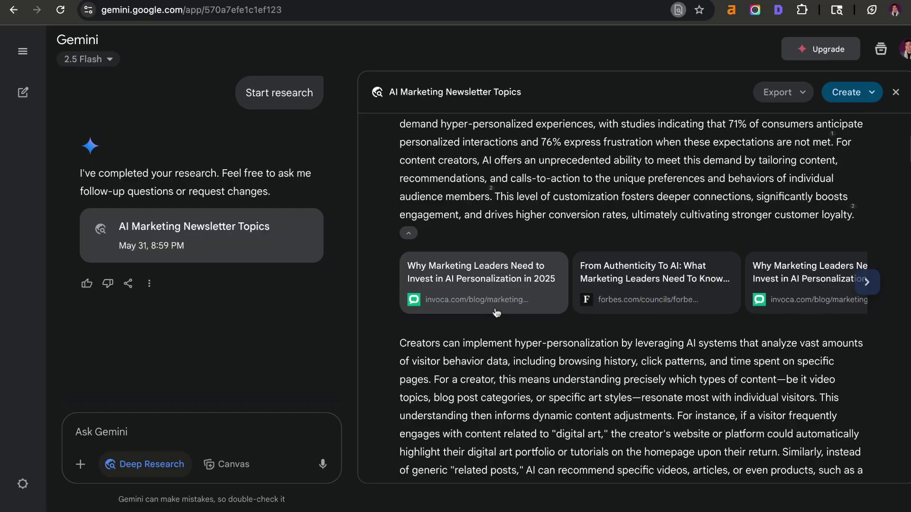
{"action": "key", "text": "ctrl+Tab"}
{"action": "key", "text": "ctrl+Tab"}
{"action": "key", "text": "ctrl+v"}
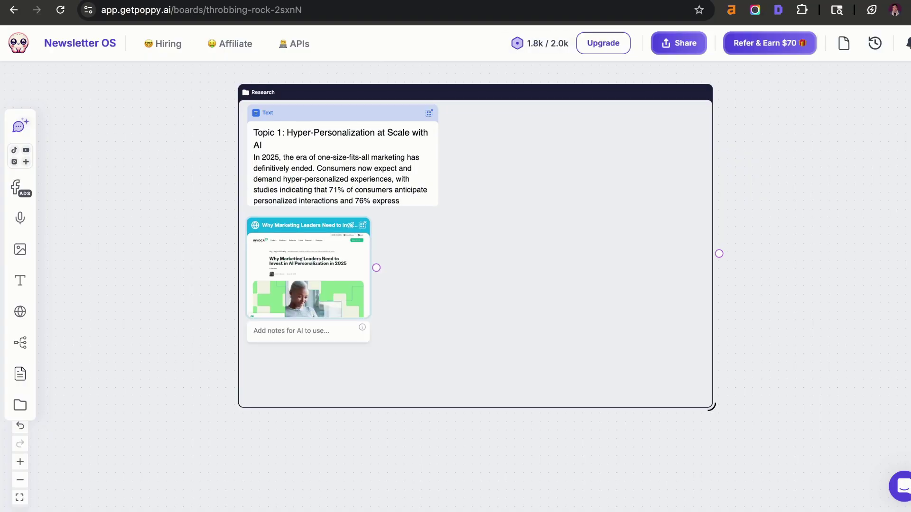
{"action": "key", "text": "ctrl+Tab"}
{"action": "scroll", "coordinate": [598, 156], "scroll_direction": "down", "scroll_amount": 6}
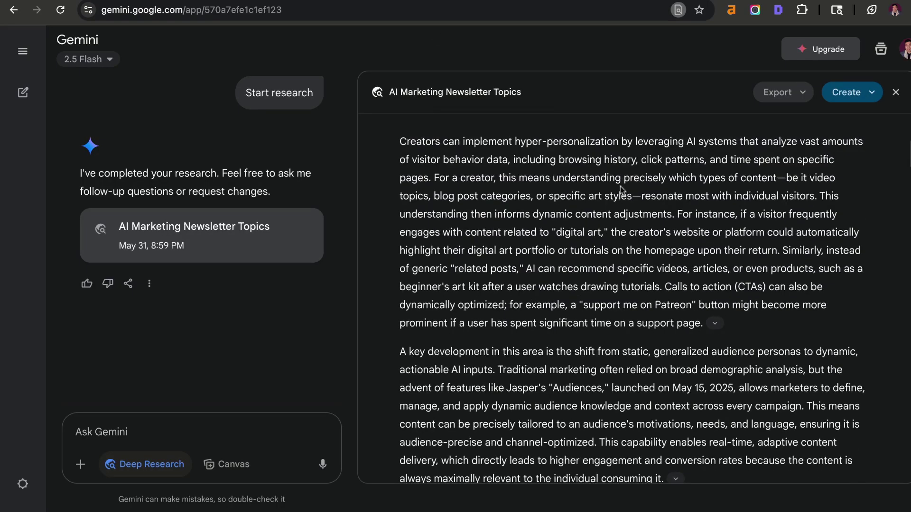
{"action": "scroll", "coordinate": [594, 234], "scroll_direction": "up", "scroll_amount": 2}
{"action": "key", "text": "ctrl+shift+Tab"}
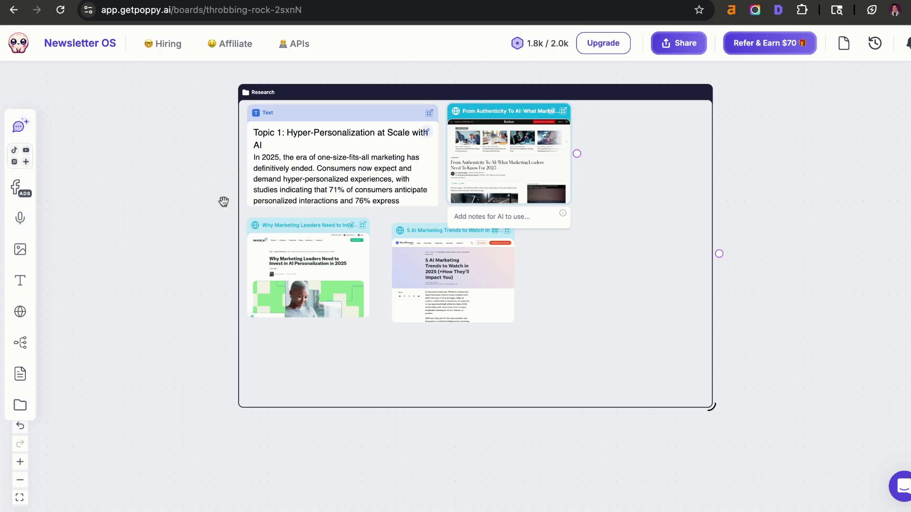
- Record the 'AI Brand Voice Essentials' voice note, place it beside the article cards, and enlarge the Research group
{"action": "left_click", "coordinate": [29, 218]}
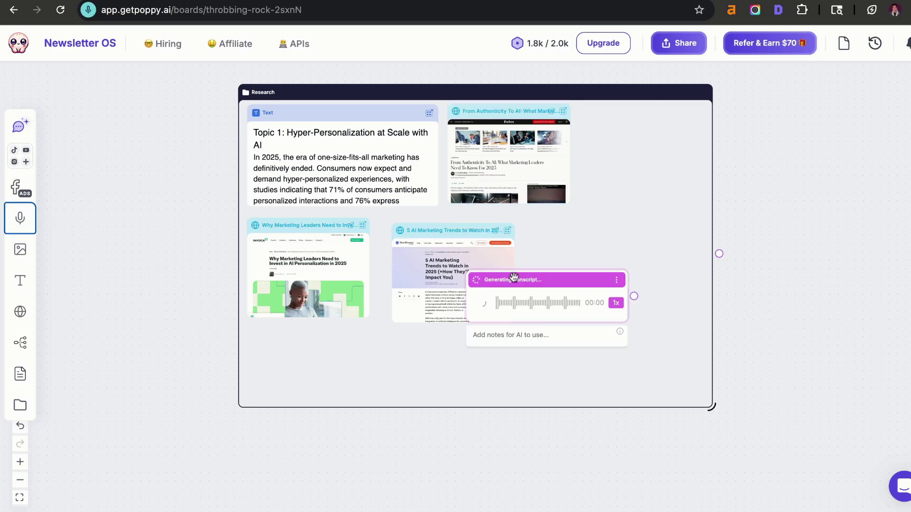
{"action": "left_click_drag", "start_coordinate": [549, 281], "coordinate": [620, 224]}
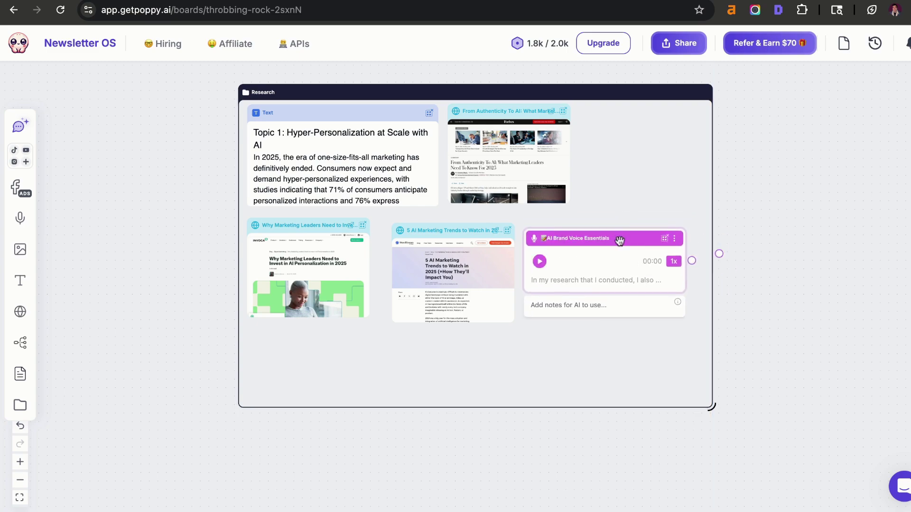
{"action": "scroll", "coordinate": [744, 156], "scroll_direction": "right", "scroll_amount": 5}
{"action": "scroll", "coordinate": [744, 156], "scroll_direction": "down", "scroll_amount": 2}
{"action": "left_click_drag", "start_coordinate": [604, 376], "coordinate": [645, 421]}
{"action": "scroll", "coordinate": [727, 313], "scroll_direction": "up", "scroll_amount": 2}
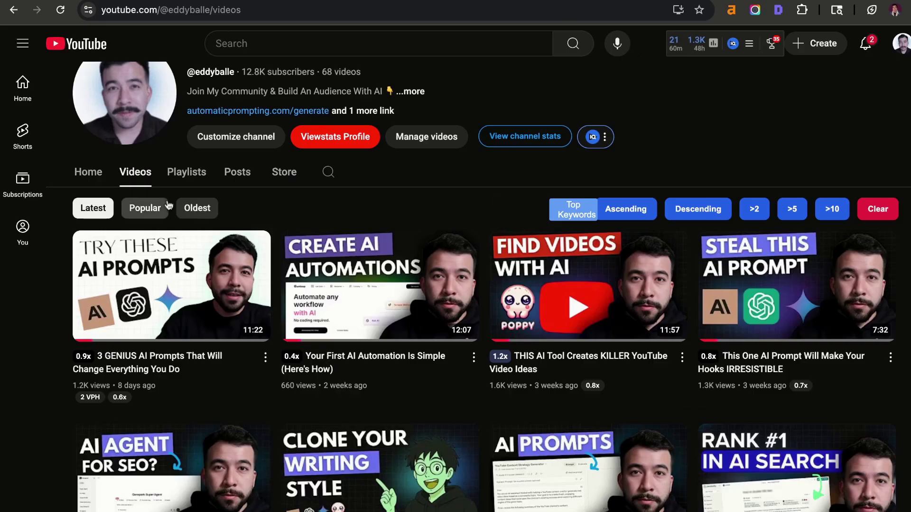
- Sort the channel's videos by Popular and copy the top video's share link
{"action": "left_click", "coordinate": [146, 209]}
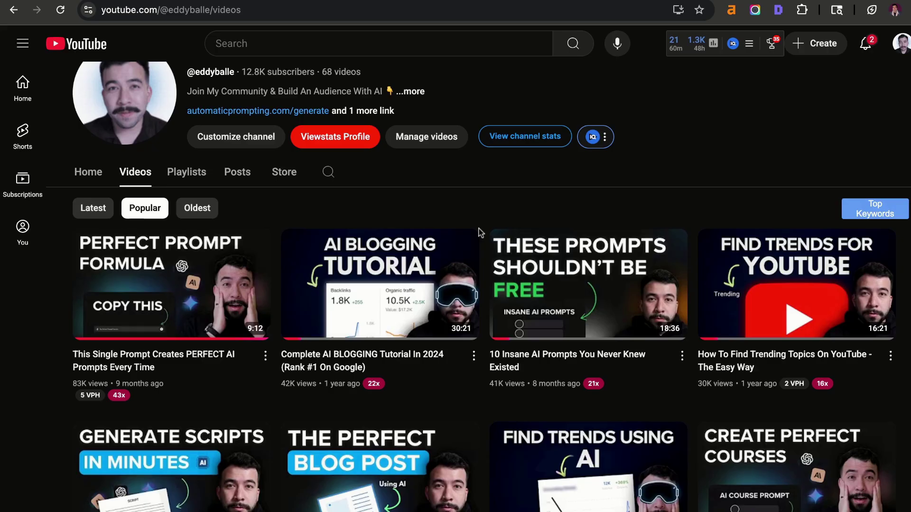
{"action": "left_click", "coordinate": [265, 356]}
{"action": "left_click", "coordinate": [350, 477]}
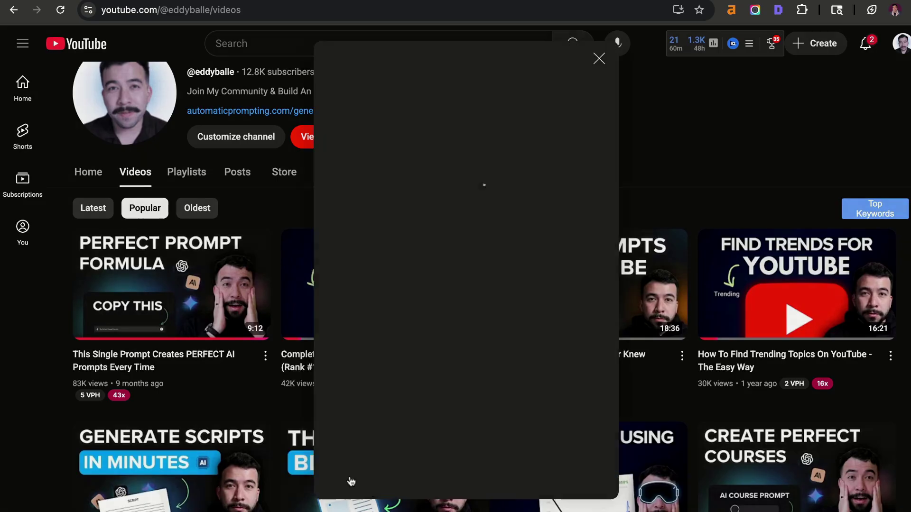
{"action": "left_click", "coordinate": [576, 337]}
{"action": "left_click", "coordinate": [599, 133]}
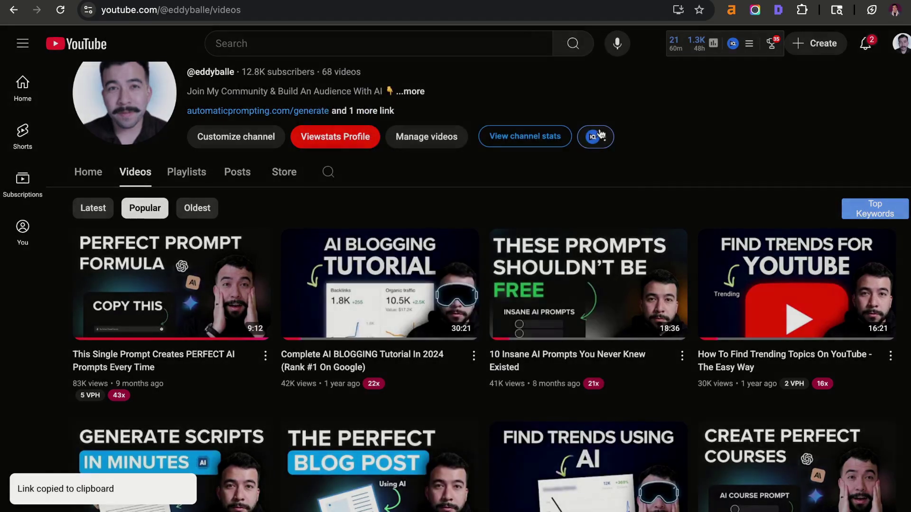
- Paste the YouTube video link into the brand voice group, then open eddyballe.com in a new tab
{"action": "key", "text": "ctrl+Tab"}
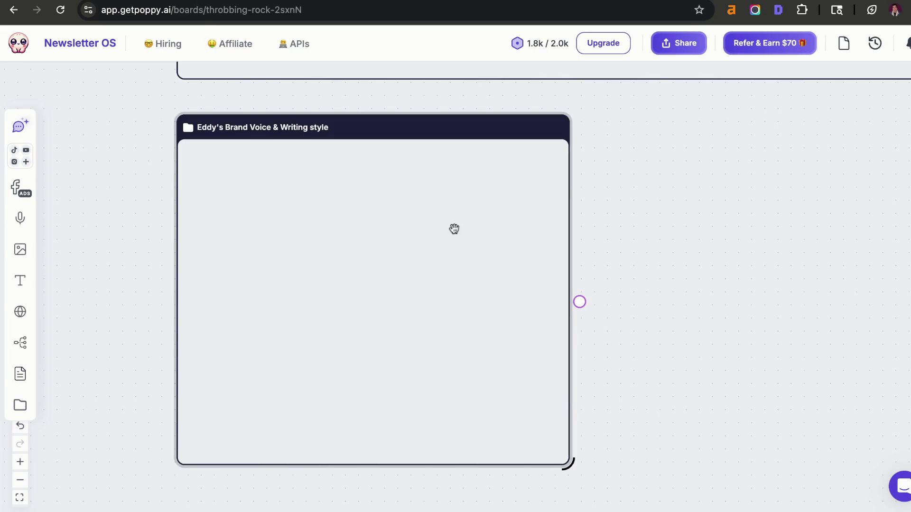
{"action": "key", "text": "ctrl+v"}
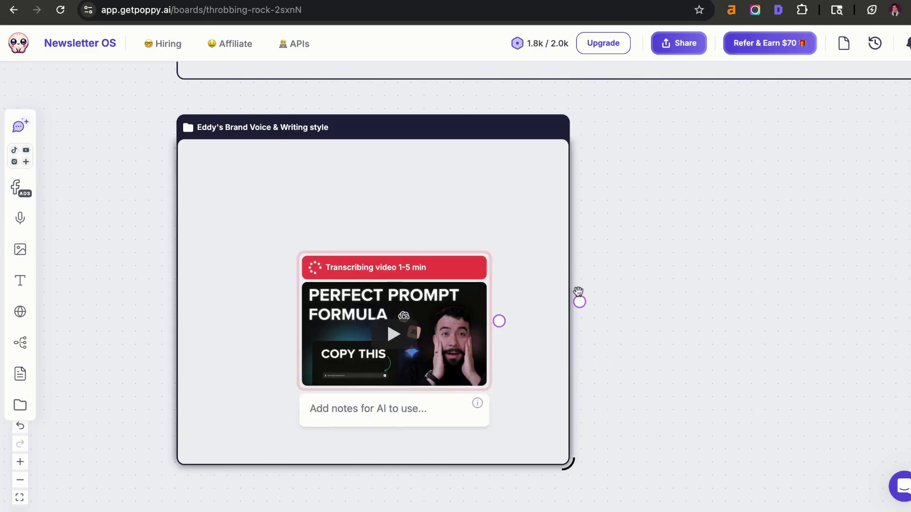
{"action": "key", "text": "ctrl+t"}
{"action": "type", "text": "eddyballe.com"}
{"action": "key", "text": "Return"}
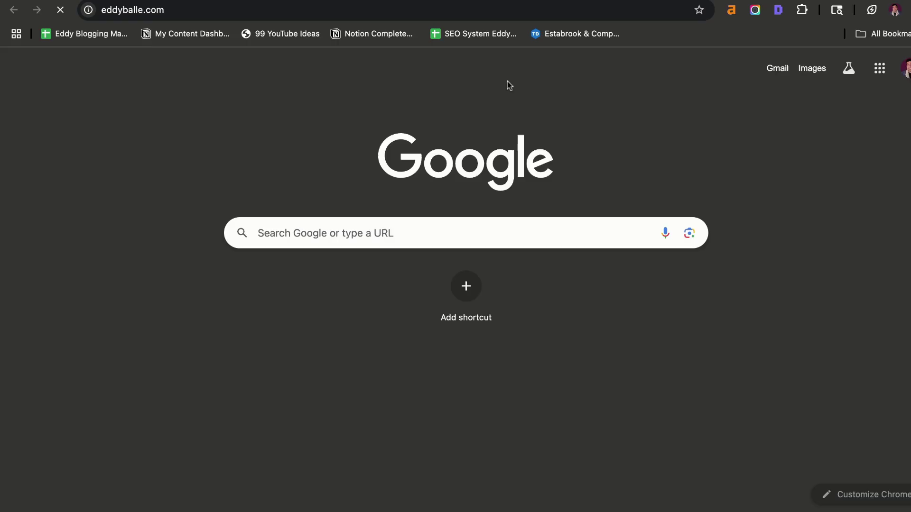
{"action": "scroll", "coordinate": [468, 240], "scroll_direction": "down", "scroll_amount": 20}
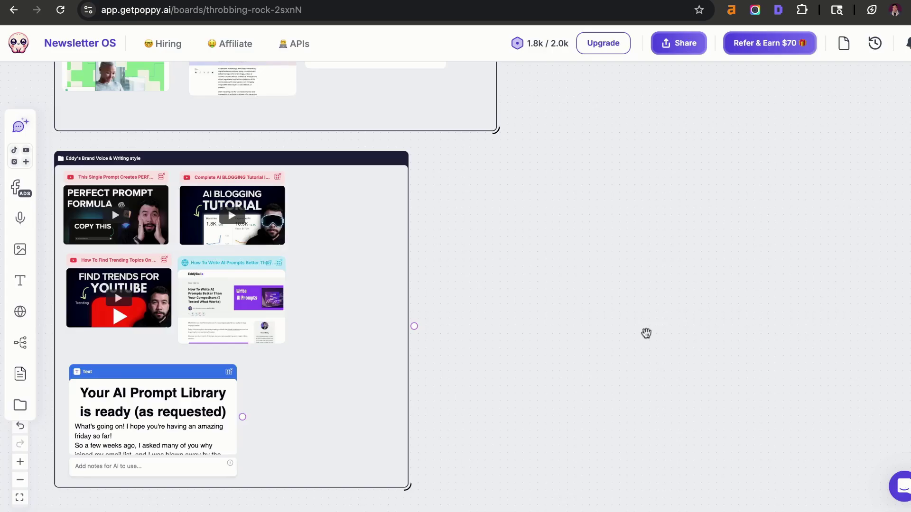
- Add an AI Chat node and ask for your exact writing style plus a sample blog post
{"action": "left_click", "coordinate": [618, 281]}
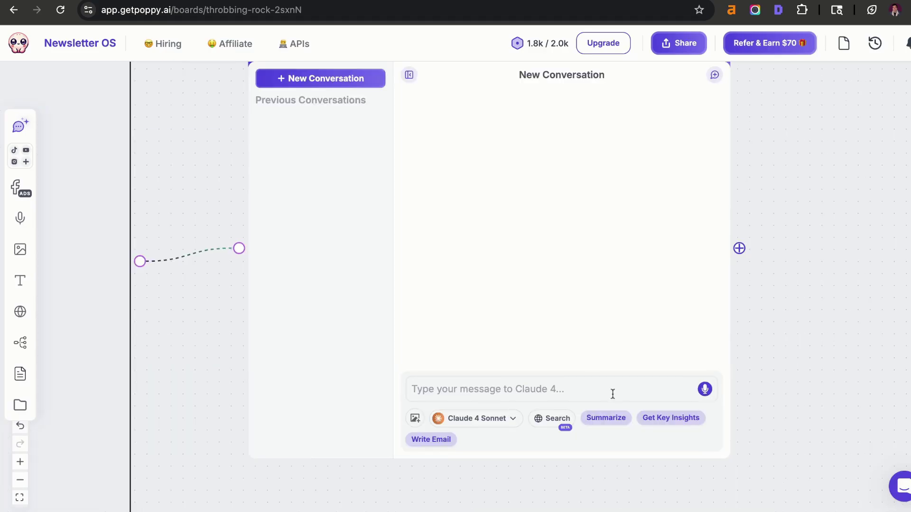
{"action": "left_click", "coordinate": [612, 389]}
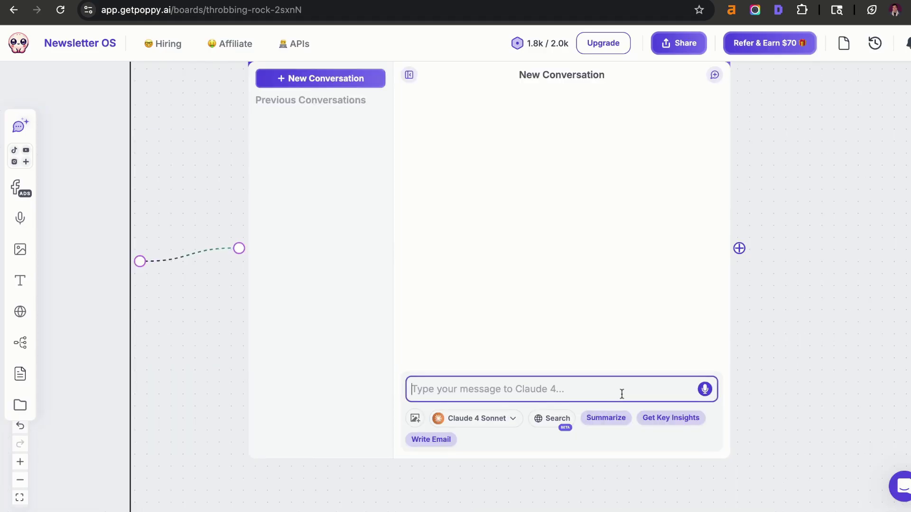
{"action": "type", "text": "What is my exa"}
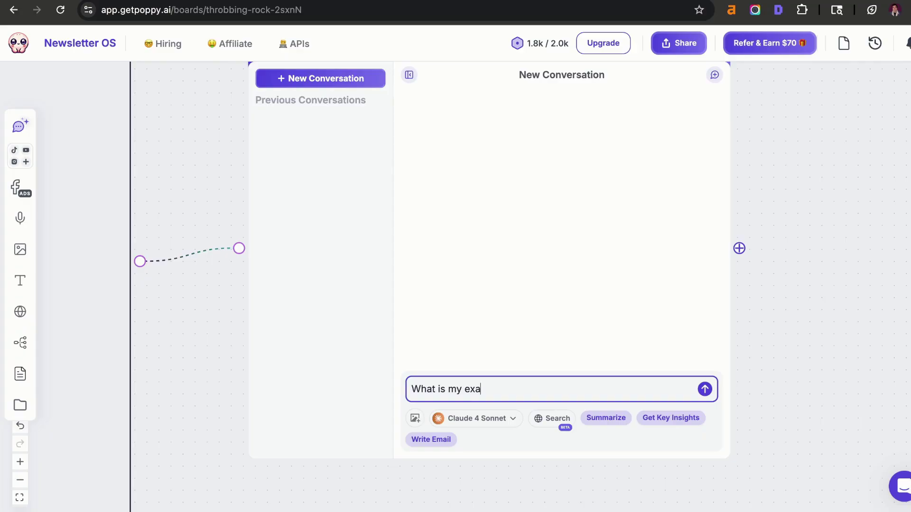
{"action": "type", "text": "ct writing style ba"}
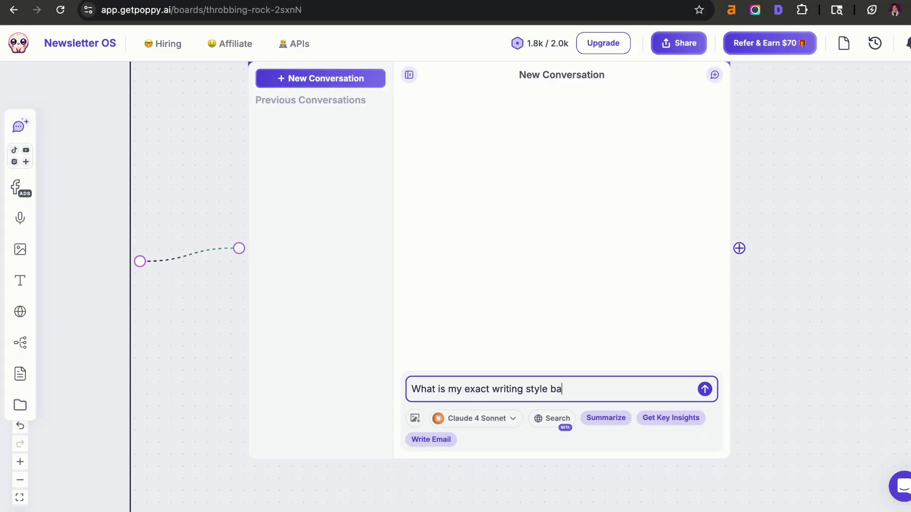
{"action": "type", "text": "sed off of my conte"}
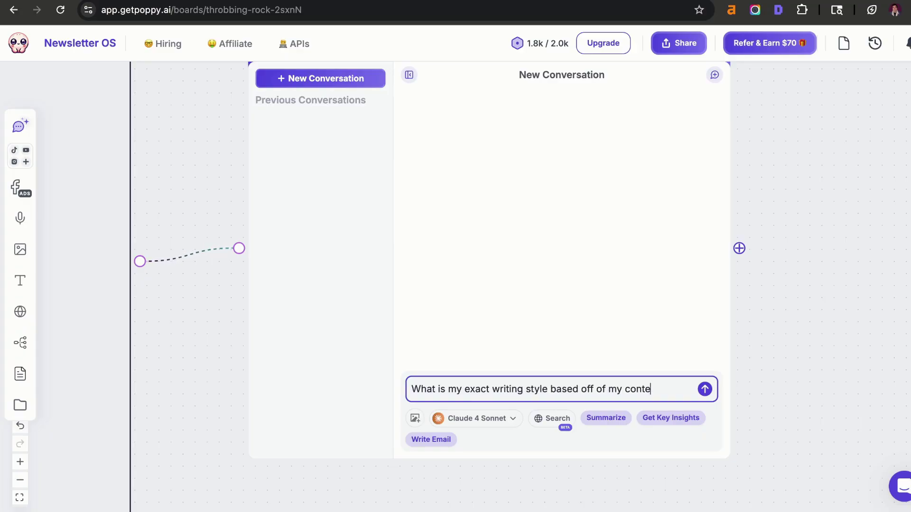
{"action": "type", "text": "nt and then give me"}
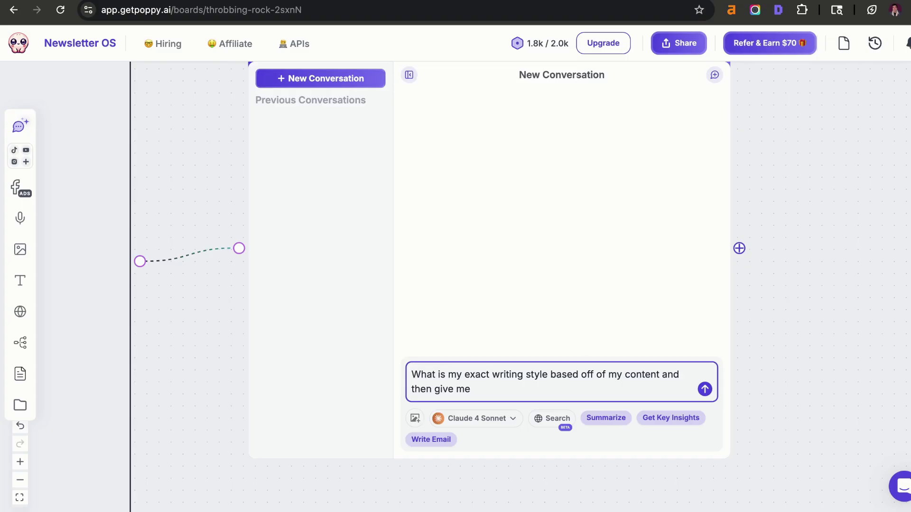
{"action": "type", "text": " a sample blog post on a rand"}
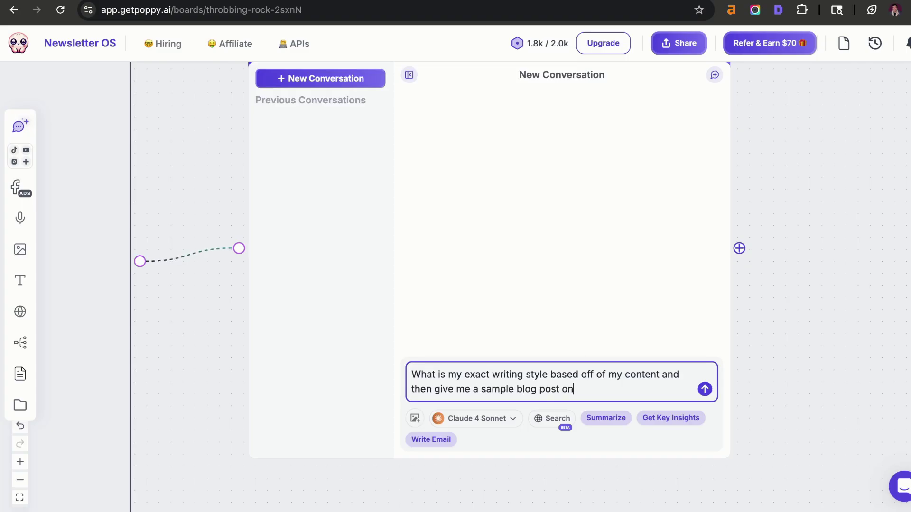
{"action": "type", "text": "om topic using my brand"}
- Send the writing-style question and read the sample post 'How To Create Viral LinkedIn Posts Using AI'
{"action": "key", "text": "Return"}
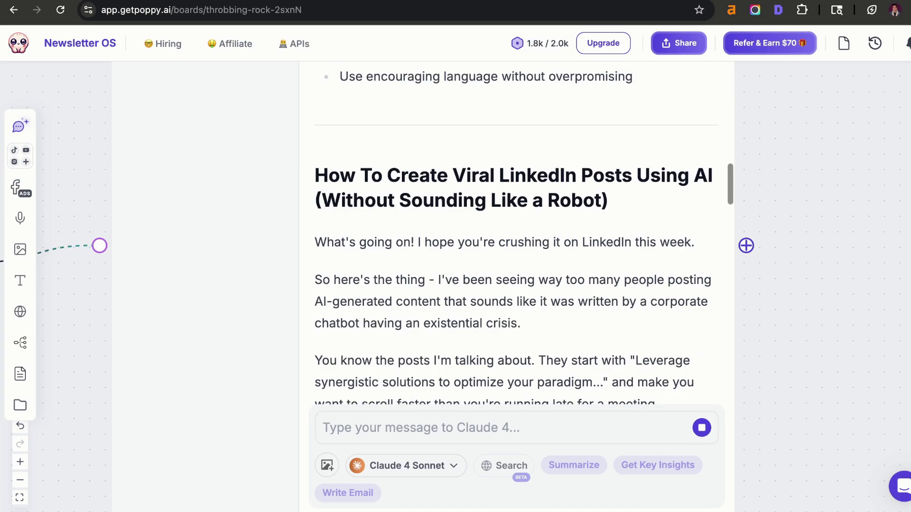
{"action": "scroll", "coordinate": [428, 200], "scroll_direction": "down", "scroll_amount": 2}
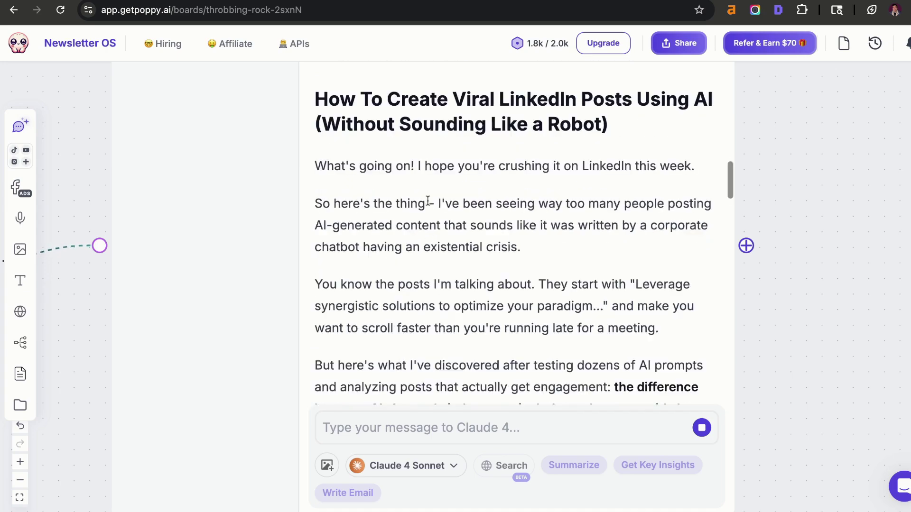
{"action": "left_click_drag", "start_coordinate": [317, 101], "coordinate": [648, 125]}
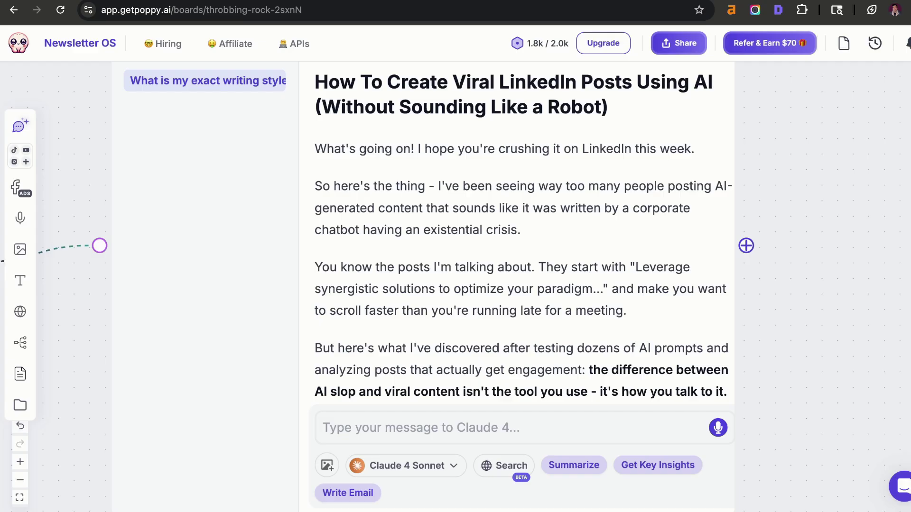
{"action": "scroll", "coordinate": [488, 242], "scroll_direction": "down", "scroll_amount": 7}
{"action": "left_click_drag", "start_coordinate": [340, 206], "coordinate": [663, 284]}
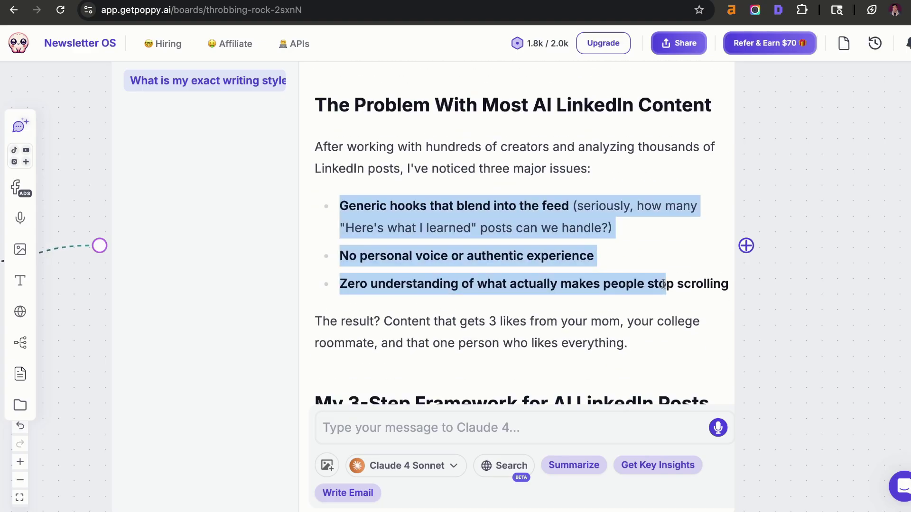
{"action": "left_click", "coordinate": [576, 244]}
{"action": "scroll", "coordinate": [575, 244], "scroll_direction": "down", "scroll_amount": 6}
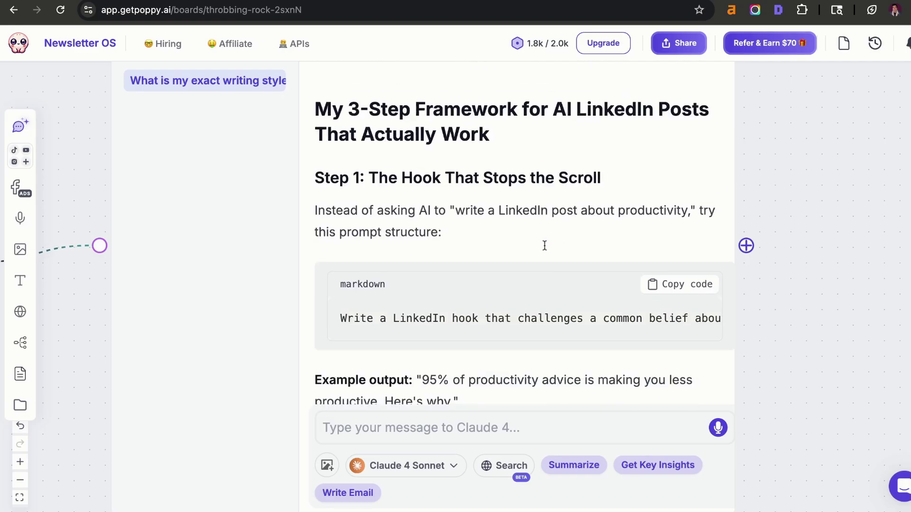
{"action": "scroll", "coordinate": [545, 245], "scroll_direction": "down", "scroll_amount": 3}
{"action": "scroll", "coordinate": [549, 201], "scroll_direction": "right", "scroll_amount": 5}
- Leave the full-screen chat and look over the board with the finished reply
{"action": "key", "text": "Escape"}
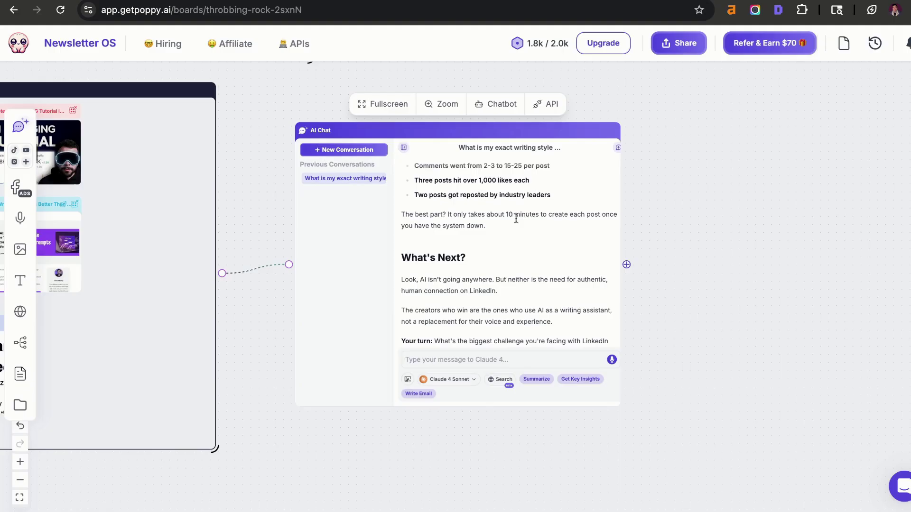
{"action": "scroll", "coordinate": [570, 267], "scroll_direction": "down", "scroll_amount": 2}
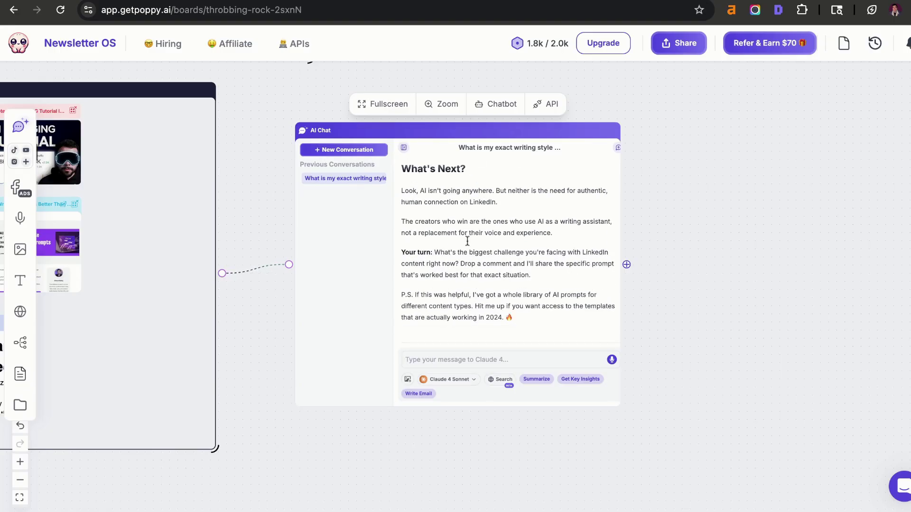
{"action": "scroll", "coordinate": [468, 241], "scroll_direction": "down", "scroll_amount": 2}
{"action": "scroll", "coordinate": [263, 199], "scroll_direction": "up", "scroll_amount": 4}
{"action": "scroll", "coordinate": [262, 199], "scroll_direction": "left", "scroll_amount": 5}
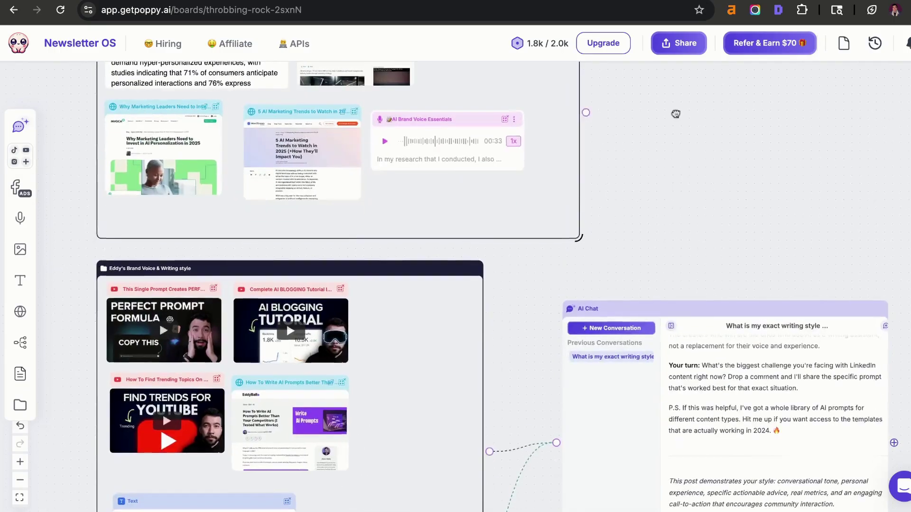
- Connect the AI personalization research group to the AI Chat node
{"action": "left_click", "coordinate": [587, 112]}
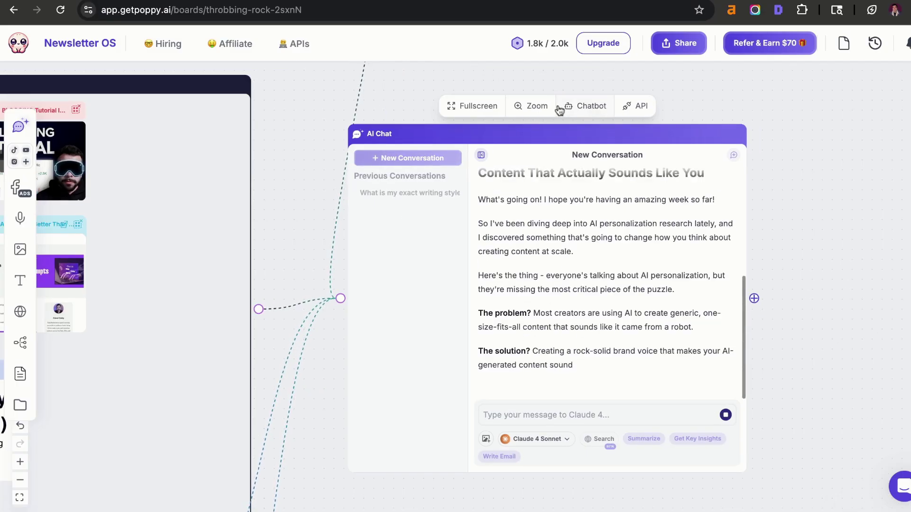
{"action": "left_click", "coordinate": [489, 108]}
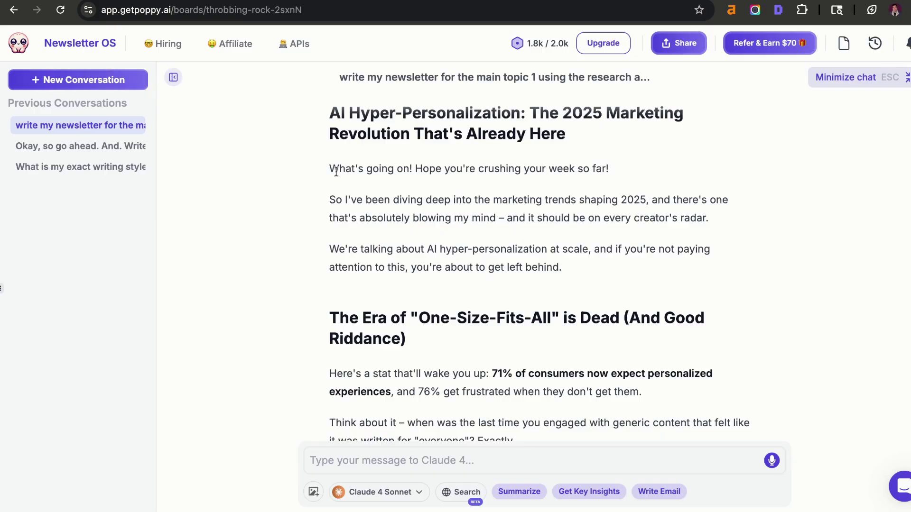
{"action": "left_click_drag", "start_coordinate": [336, 170], "coordinate": [626, 263]}
{"action": "left_click", "coordinate": [626, 262]}
{"action": "scroll", "coordinate": [341, 193], "scroll_direction": "down", "scroll_amount": 3}
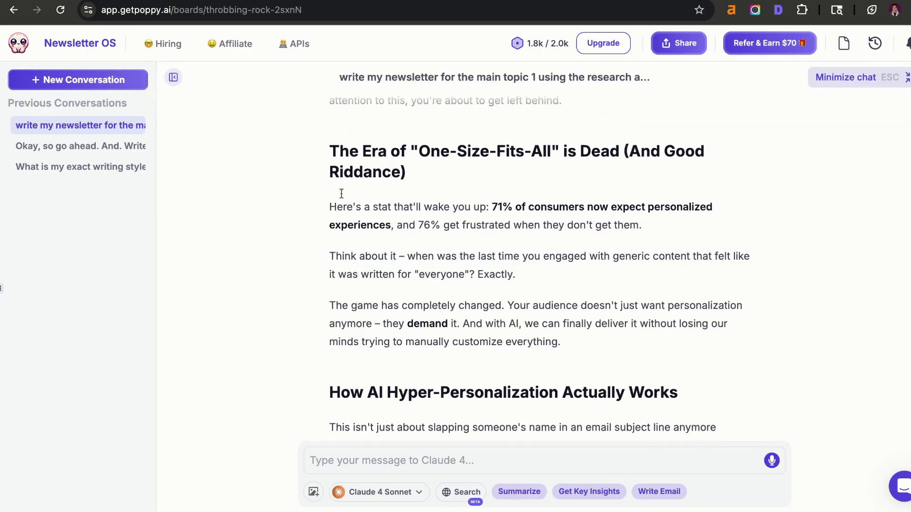
{"action": "left_click_drag", "start_coordinate": [341, 194], "coordinate": [630, 304]}
{"action": "left_click", "coordinate": [652, 337]}
{"action": "left_click_drag", "start_coordinate": [487, 205], "coordinate": [642, 208]}
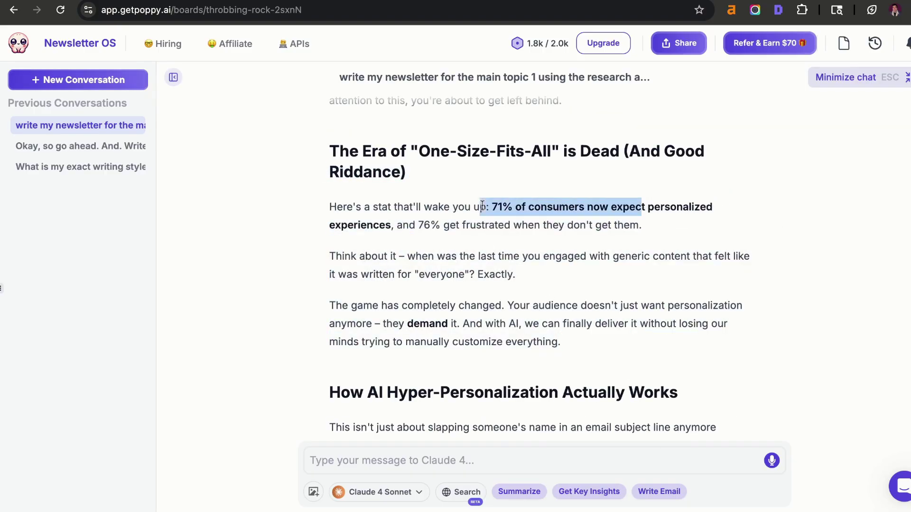
{"action": "left_click", "coordinate": [682, 211]}
{"action": "scroll", "coordinate": [594, 252], "scroll_direction": "down", "scroll_amount": 5}
{"action": "left_click_drag", "start_coordinate": [311, 181], "coordinate": [465, 352]}
{"action": "left_click", "coordinate": [466, 352]}
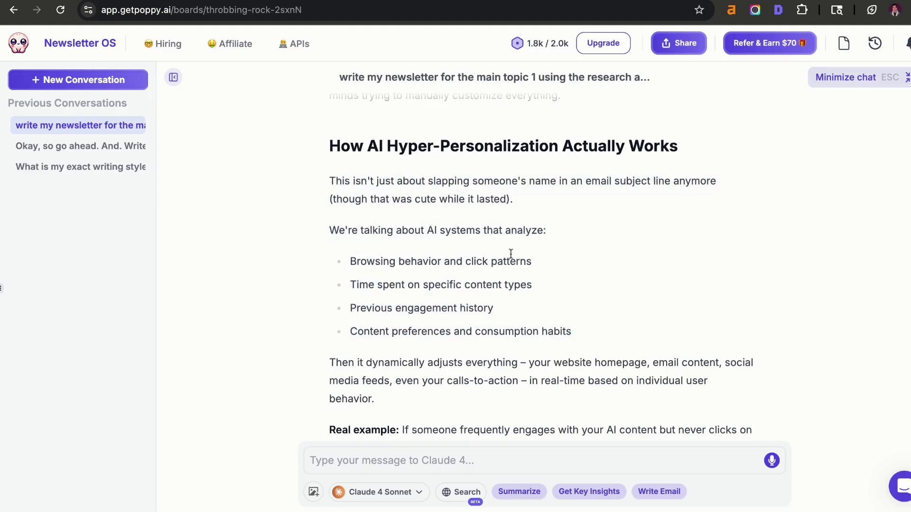
{"action": "scroll", "coordinate": [319, 234], "scroll_direction": "down", "scroll_amount": 8}
{"action": "left_click_drag", "start_coordinate": [325, 182], "coordinate": [680, 234]}
{"action": "left_click", "coordinate": [668, 241]}
{"action": "scroll", "coordinate": [564, 266], "scroll_direction": "down", "scroll_amount": 2}
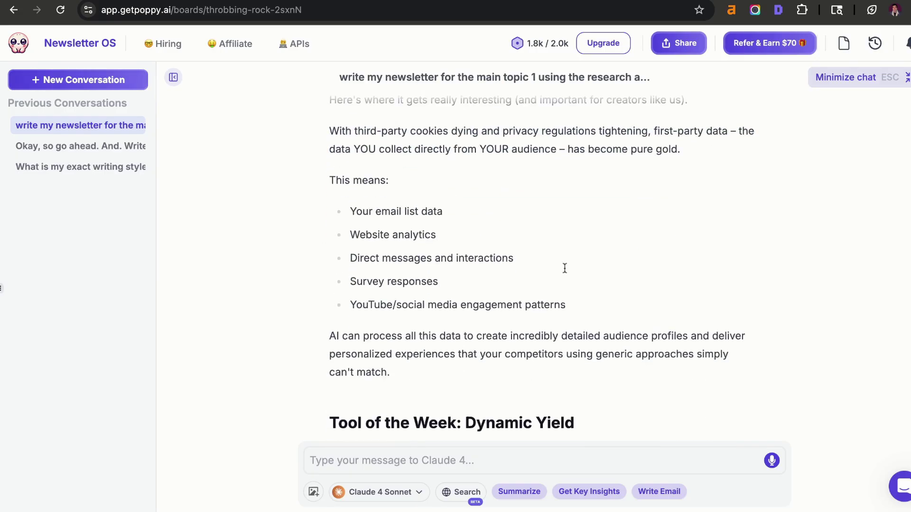
{"action": "scroll", "coordinate": [332, 277], "scroll_direction": "down", "scroll_amount": 9}
{"action": "left_click_drag", "start_coordinate": [309, 210], "coordinate": [342, 205]}
{"action": "left_click", "coordinate": [769, 332]}
{"action": "scroll", "coordinate": [701, 348], "scroll_direction": "down", "scroll_amount": 2}
{"action": "left_click", "coordinate": [430, 192]}
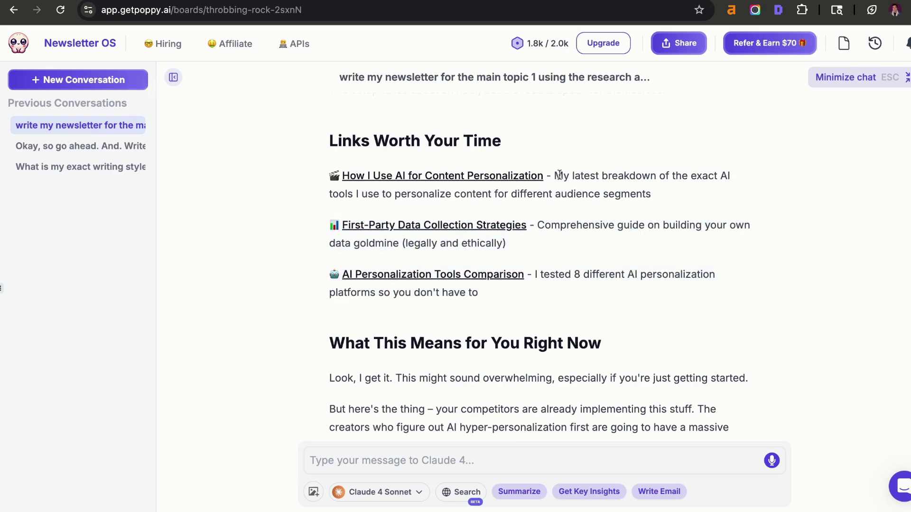
{"action": "scroll", "coordinate": [687, 206], "scroll_direction": "down", "scroll_amount": 1}
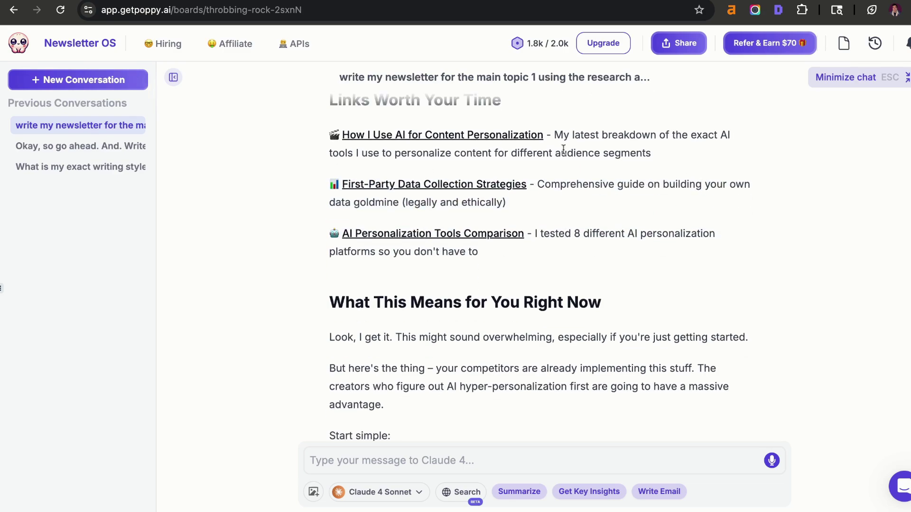
{"action": "left_click_drag", "start_coordinate": [554, 135], "coordinate": [684, 158]}
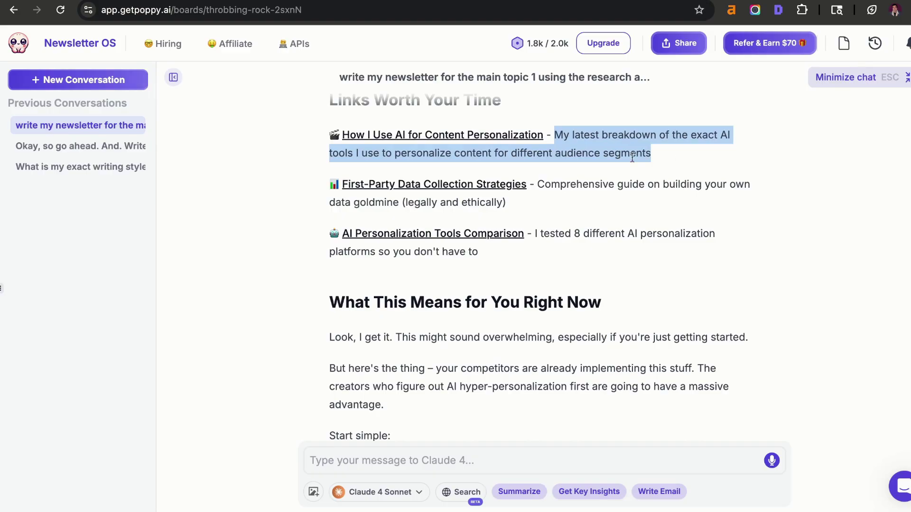
{"action": "left_click", "coordinate": [727, 141]}
{"action": "scroll", "coordinate": [566, 255], "scroll_direction": "down", "scroll_amount": 7}
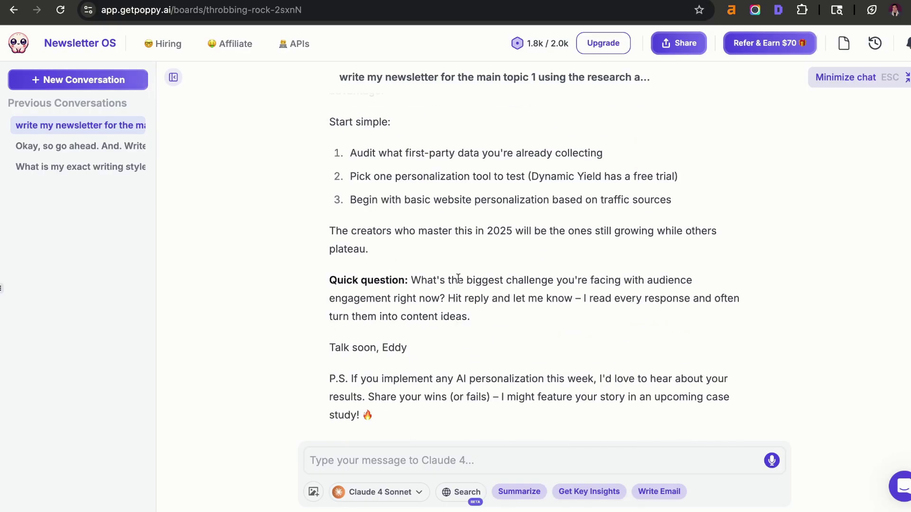
{"action": "scroll", "coordinate": [455, 279], "scroll_direction": "up", "scroll_amount": 2}
{"action": "scroll", "coordinate": [403, 185], "scroll_direction": "down", "scroll_amount": 5}
{"action": "triple_click", "coordinate": [475, 243]}
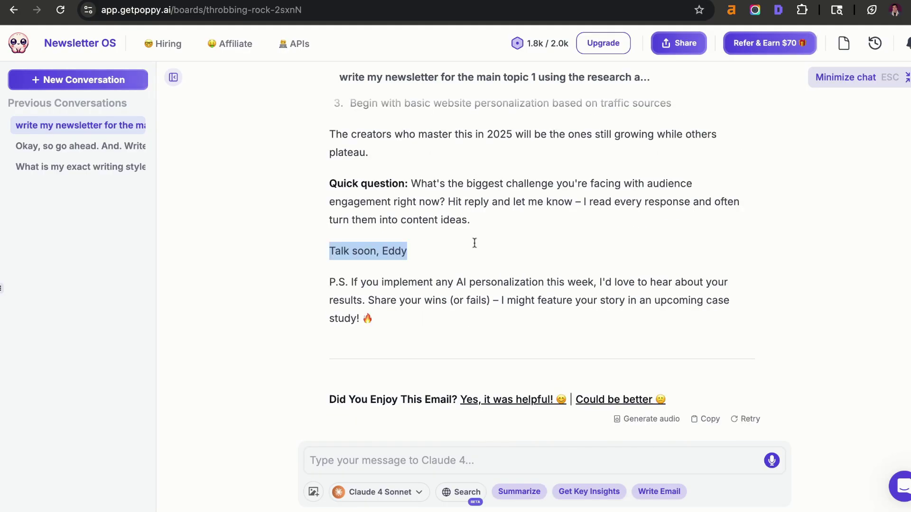
{"action": "left_click", "coordinate": [474, 243]}
{"action": "scroll", "coordinate": [336, 238], "scroll_direction": "up", "scroll_amount": 11}
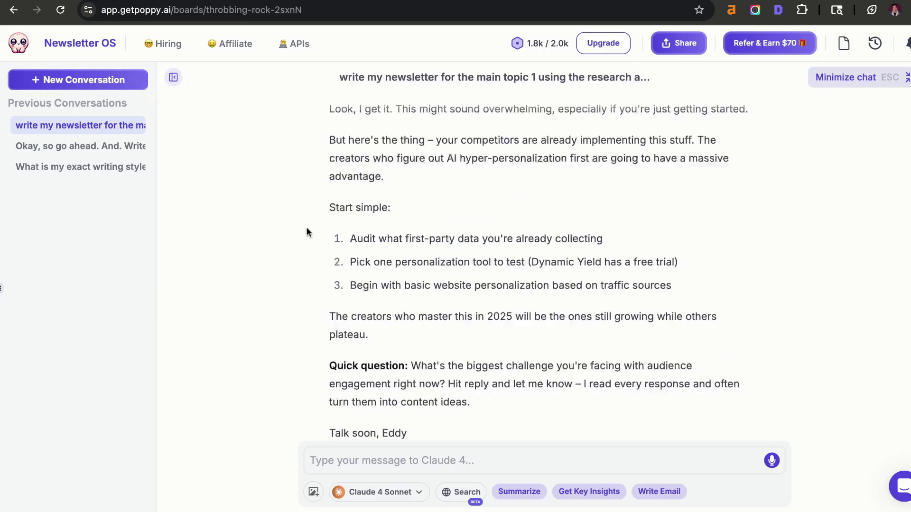
{"action": "scroll", "coordinate": [306, 233], "scroll_direction": "up", "scroll_amount": 8}
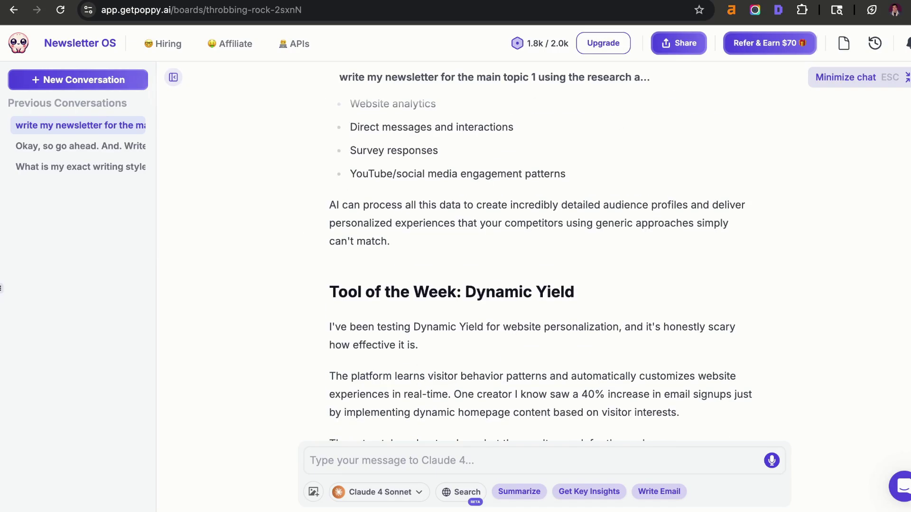
{"action": "scroll", "coordinate": [541, 270], "scroll_direction": "up", "scroll_amount": 11}
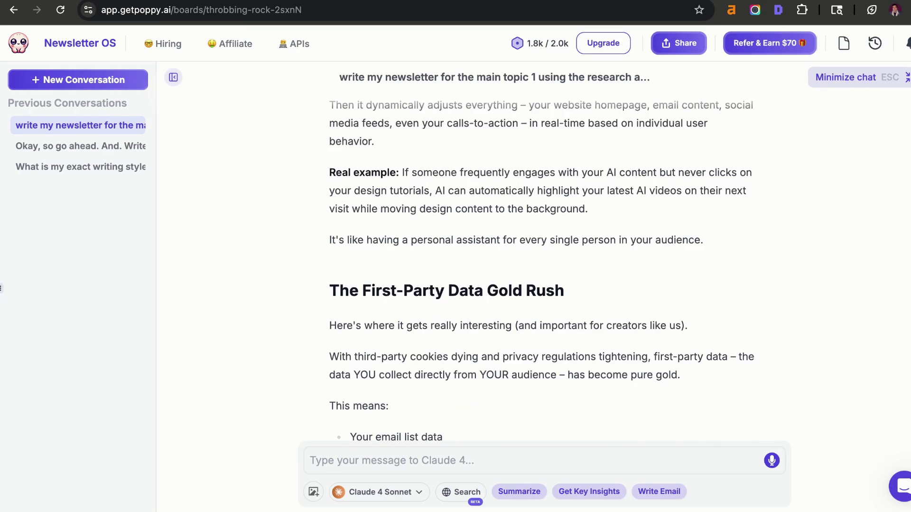
{"action": "scroll", "coordinate": [539, 268], "scroll_direction": "up", "scroll_amount": 9}
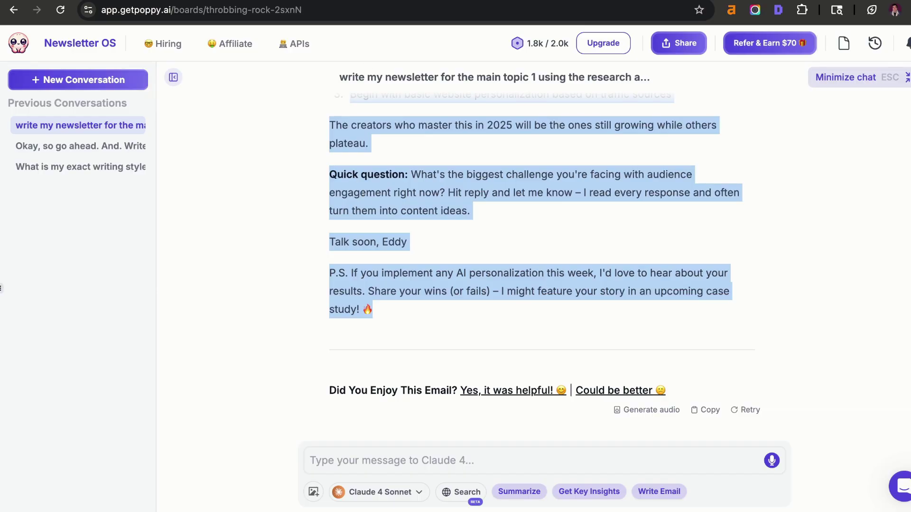
- Switch from Poppy AI to the blank Untitled Document in EditGPT
{"action": "key", "text": "ctrl+Tab"}
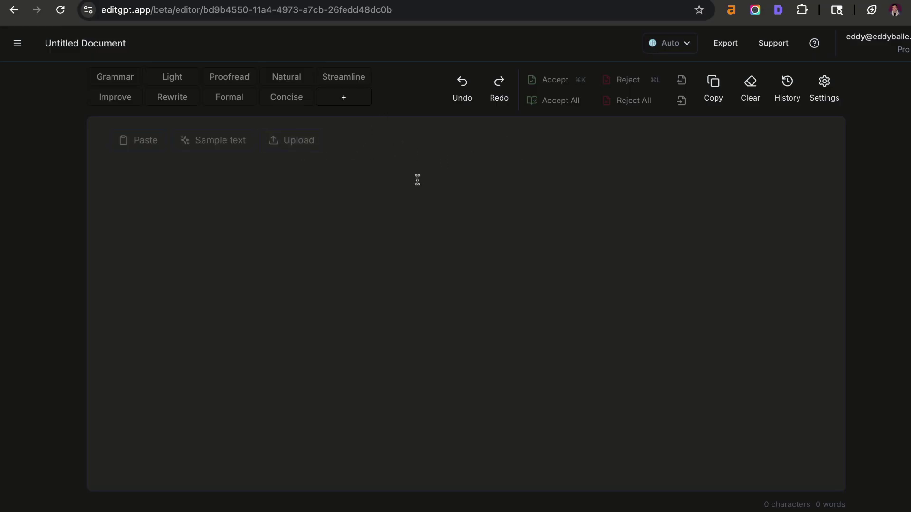
- Paste the newsletter into EditGPT and run a Grammar check, which suggests changing 'on!' to 'on?'
{"action": "key", "text": "super+v"}
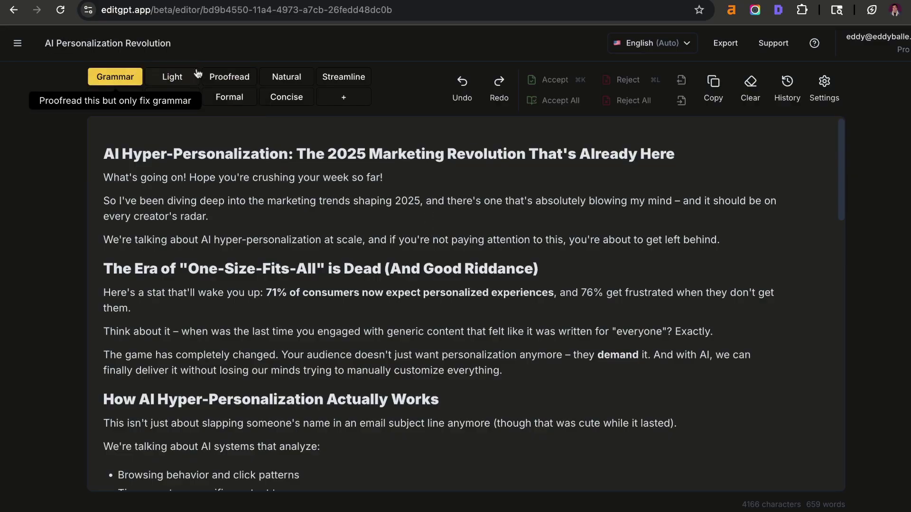
{"action": "left_click", "coordinate": [237, 81]}
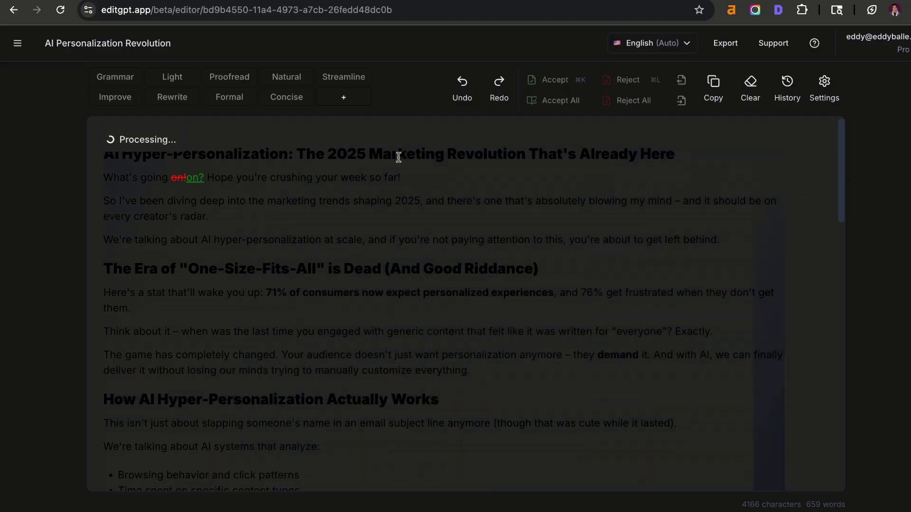
{"action": "scroll", "coordinate": [309, 218], "scroll_direction": "down", "scroll_amount": 2}
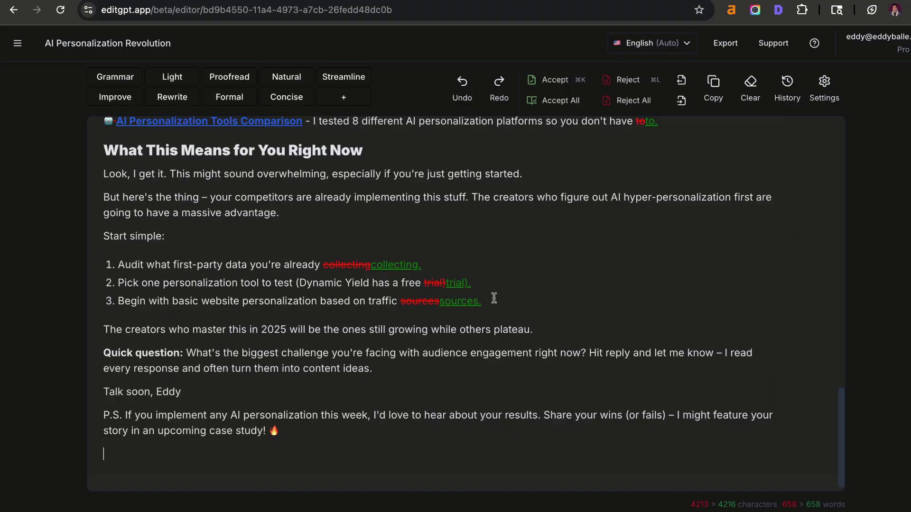
{"action": "scroll", "coordinate": [494, 299], "scroll_direction": "up", "scroll_amount": 1}
{"action": "scroll", "coordinate": [531, 287], "scroll_direction": "up", "scroll_amount": 20}
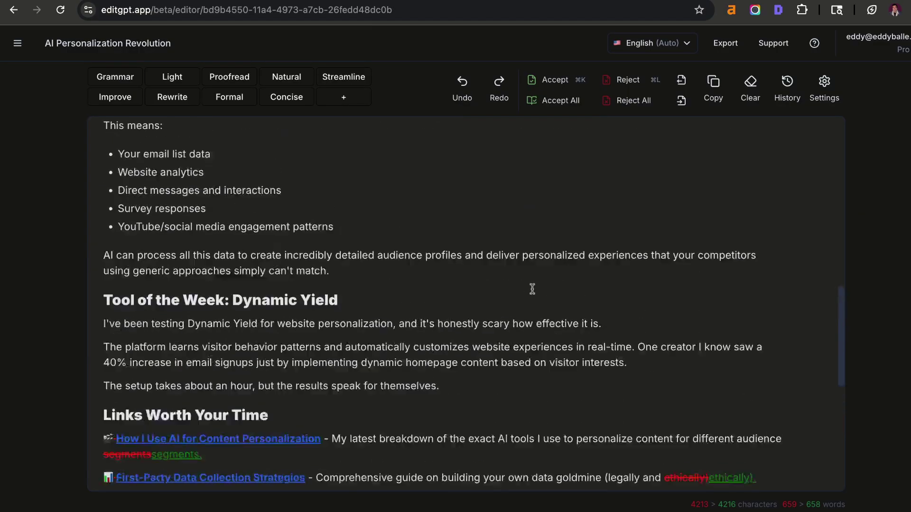
- Accept the grammar fix, run Improve on the whole article, and accept all wording edits
{"action": "left_click", "coordinate": [561, 101]}
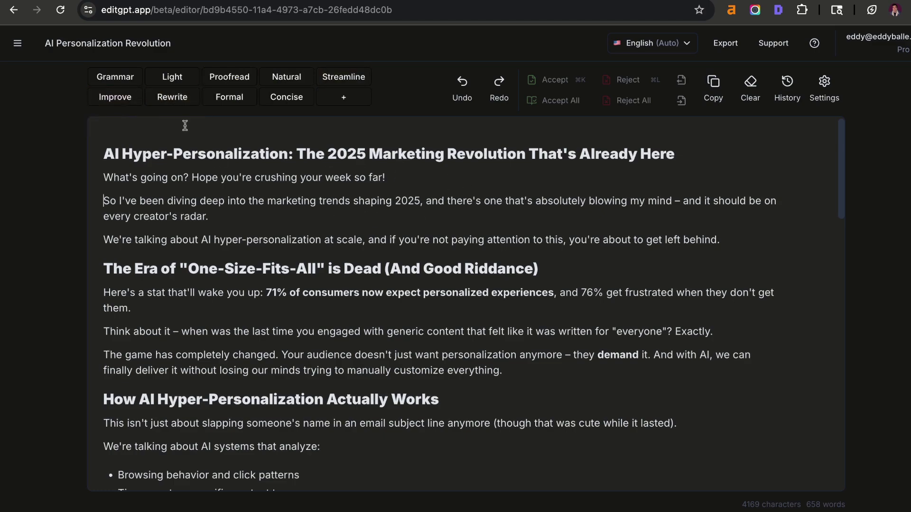
{"action": "left_click", "coordinate": [121, 103]}
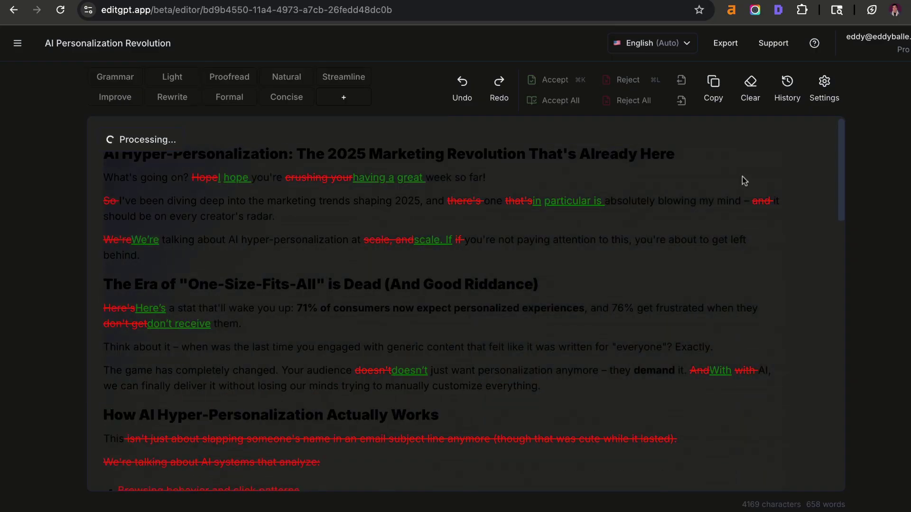
{"action": "scroll", "coordinate": [525, 272], "scroll_direction": "down", "scroll_amount": 5}
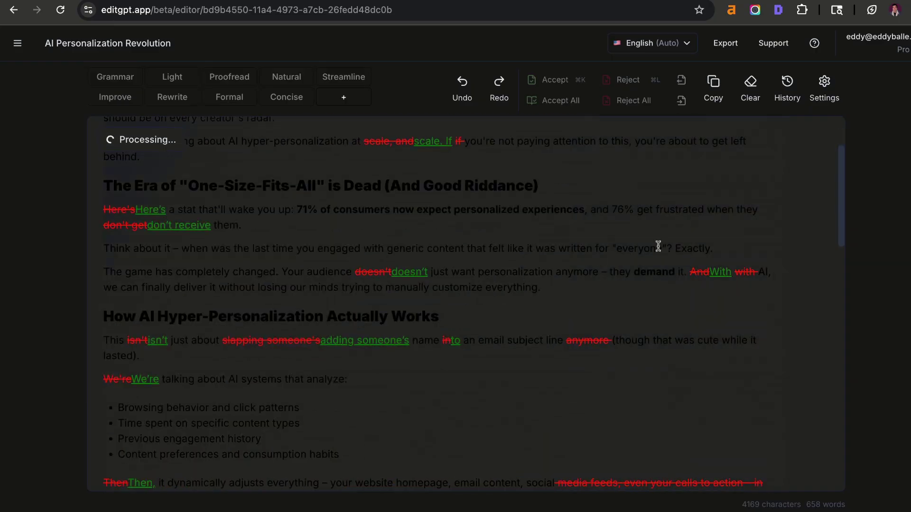
{"action": "scroll", "coordinate": [770, 216], "scroll_direction": "down", "scroll_amount": 2}
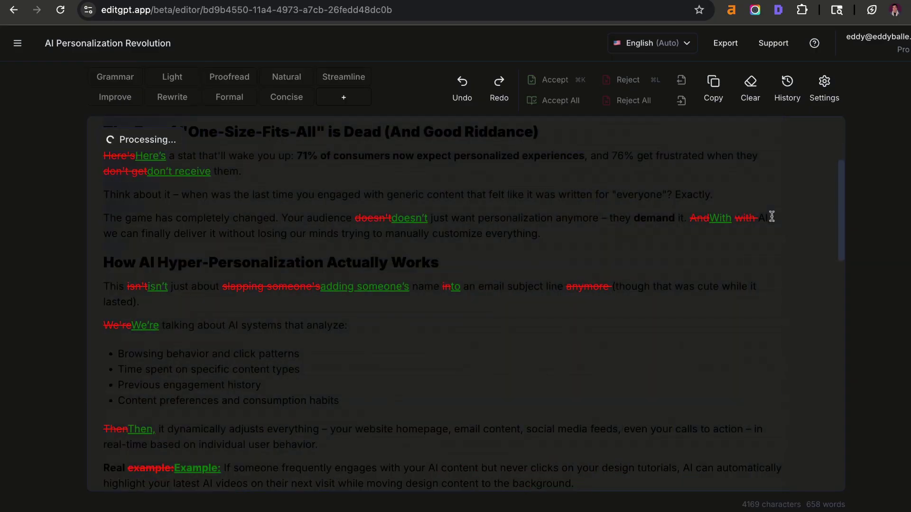
{"action": "scroll", "coordinate": [771, 216], "scroll_direction": "down", "scroll_amount": 12}
{"action": "scroll", "coordinate": [772, 217], "scroll_direction": "up", "scroll_amount": 8}
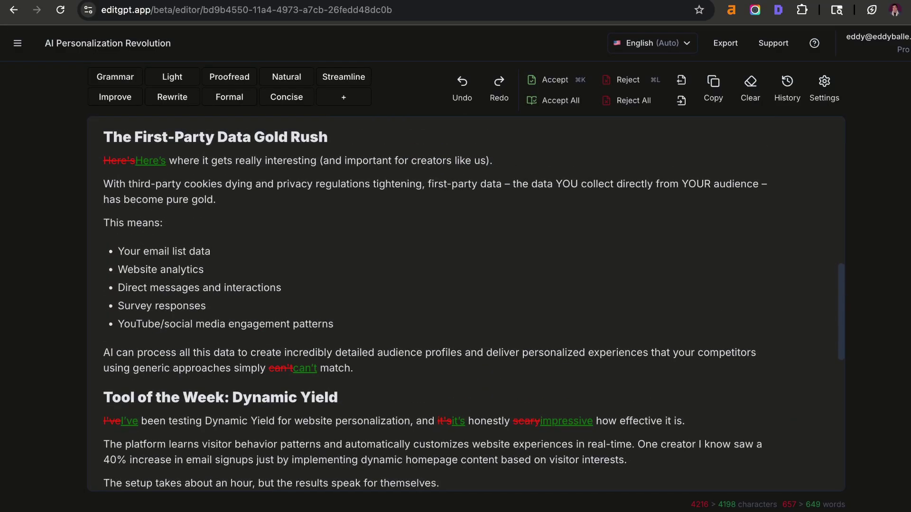
{"action": "scroll", "coordinate": [473, 305], "scroll_direction": "up", "scroll_amount": 7}
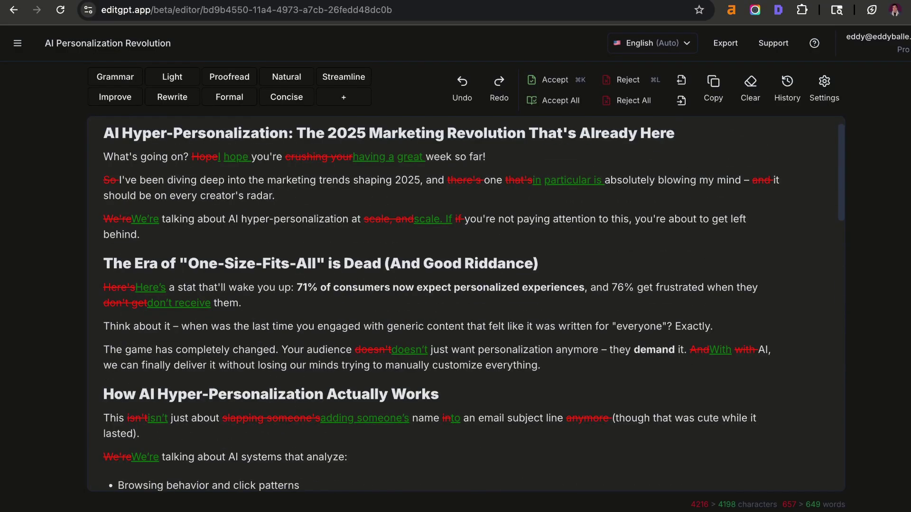
{"action": "scroll", "coordinate": [436, 271], "scroll_direction": "up", "scroll_amount": 1}
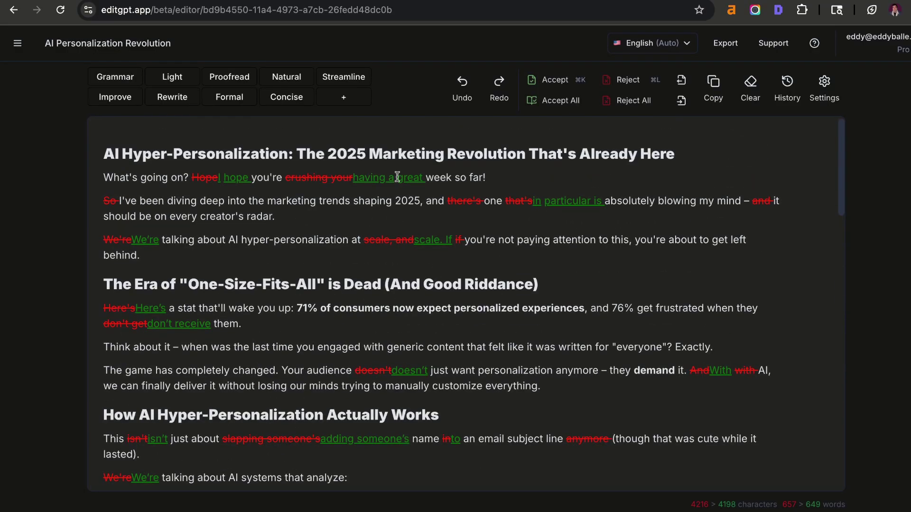
{"action": "key", "text": "super+shift+k"}
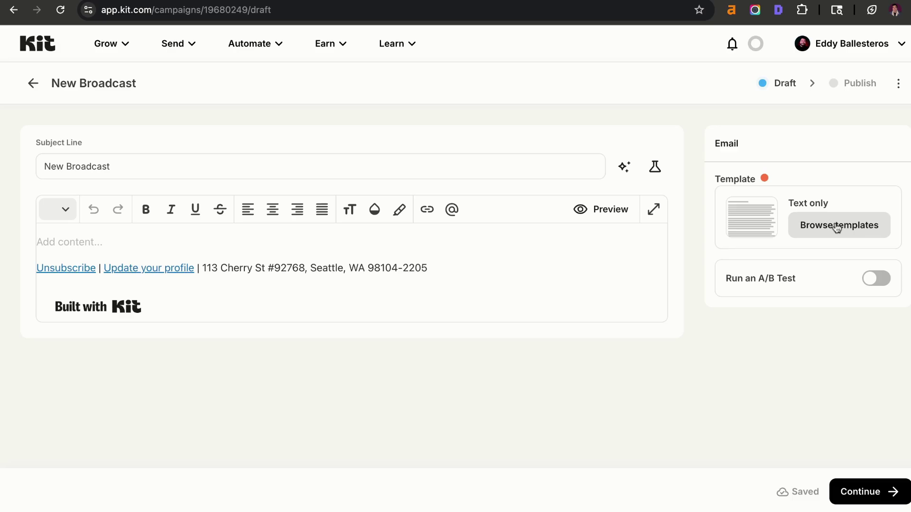
- Apply the Writer Newsletter template to the broadcast, replacing its current content
{"action": "left_click", "coordinate": [837, 229]}
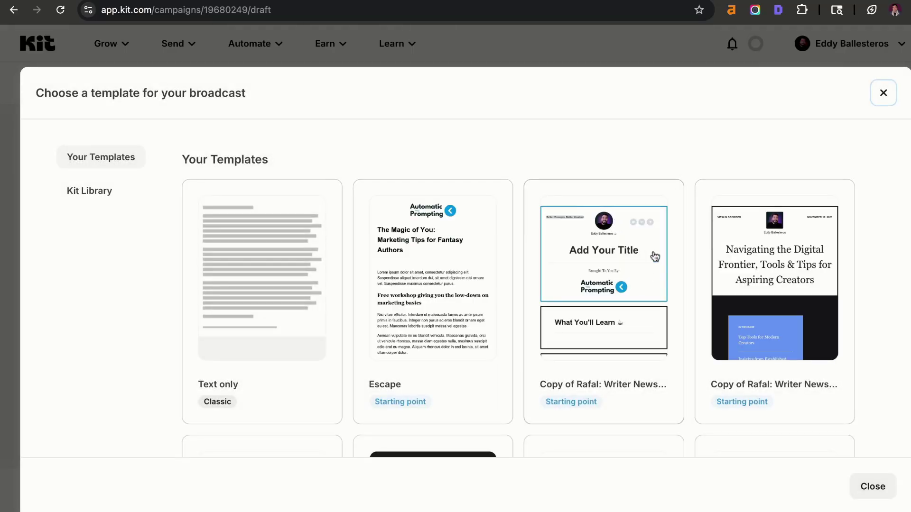
{"action": "key", "text": "Escape"}
{"action": "left_click", "coordinate": [482, 311]}
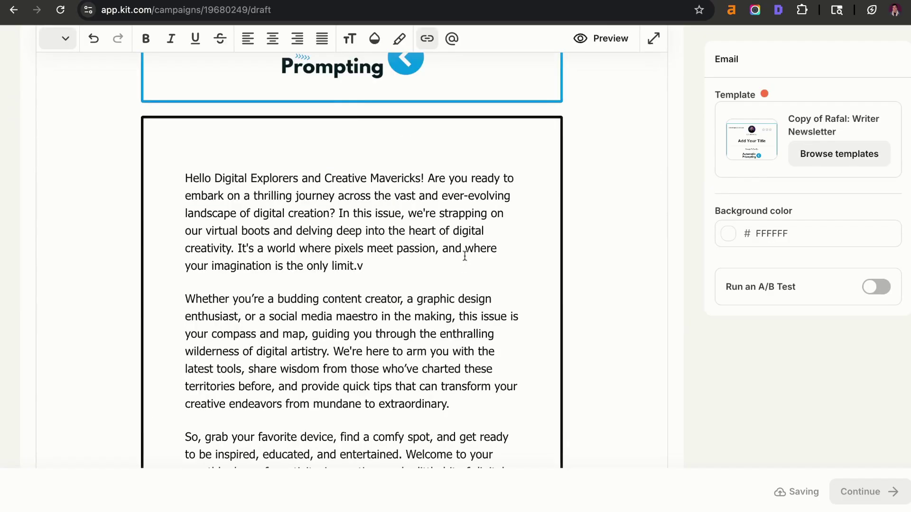
{"action": "scroll", "coordinate": [465, 256], "scroll_direction": "up", "scroll_amount": 5}
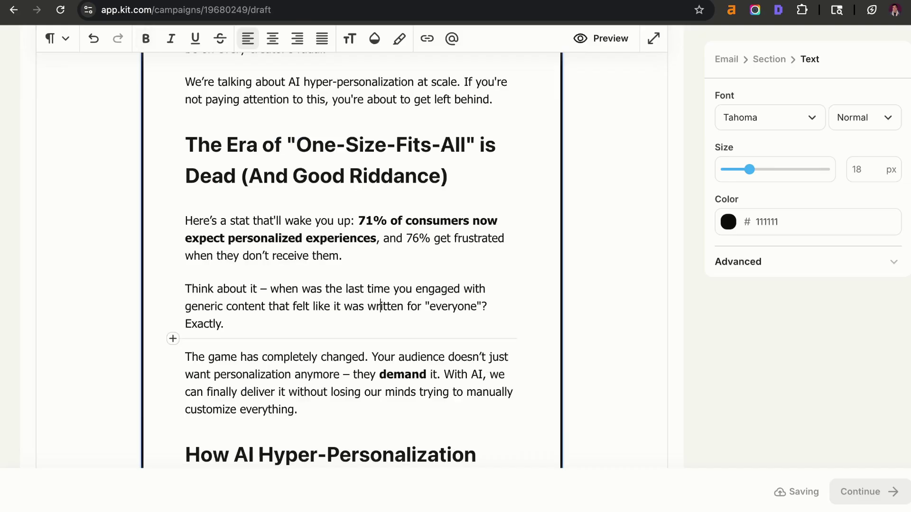
{"action": "scroll", "coordinate": [342, 265], "scroll_direction": "up", "scroll_amount": 7}
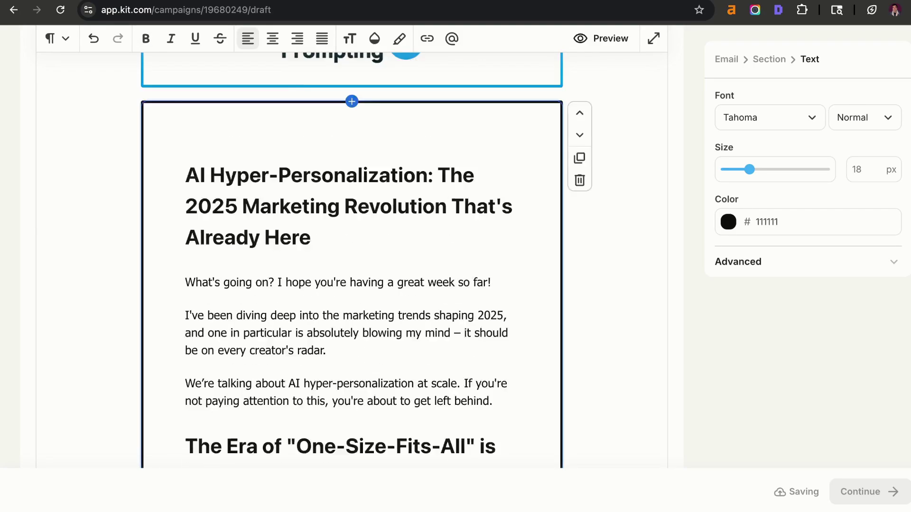
{"action": "scroll", "coordinate": [351, 261], "scroll_direction": "down", "scroll_amount": 3}
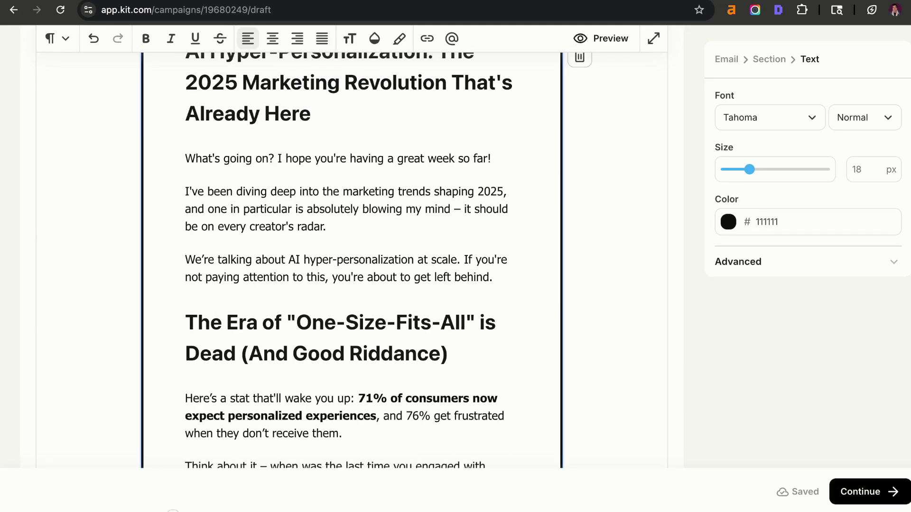
{"action": "scroll", "coordinate": [351, 261], "scroll_direction": "up", "scroll_amount": 2}
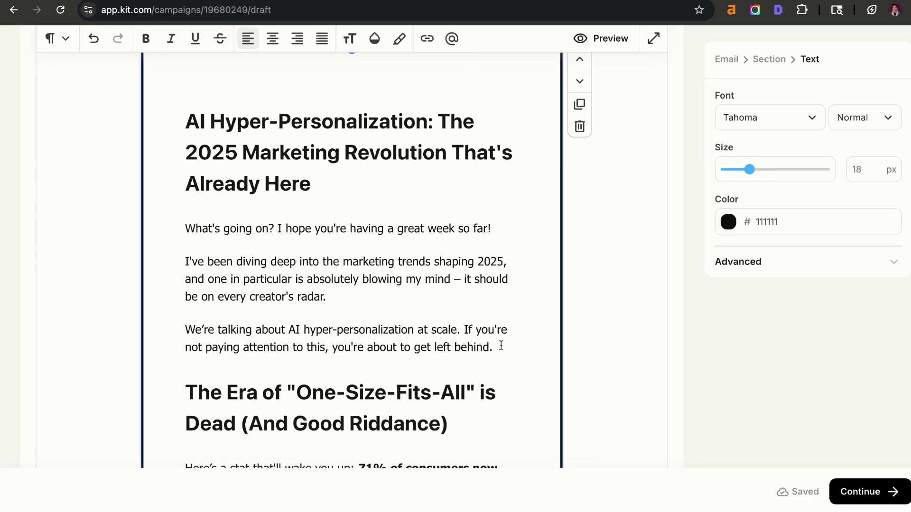
{"action": "mouse_move", "coordinate": [515, 352]}
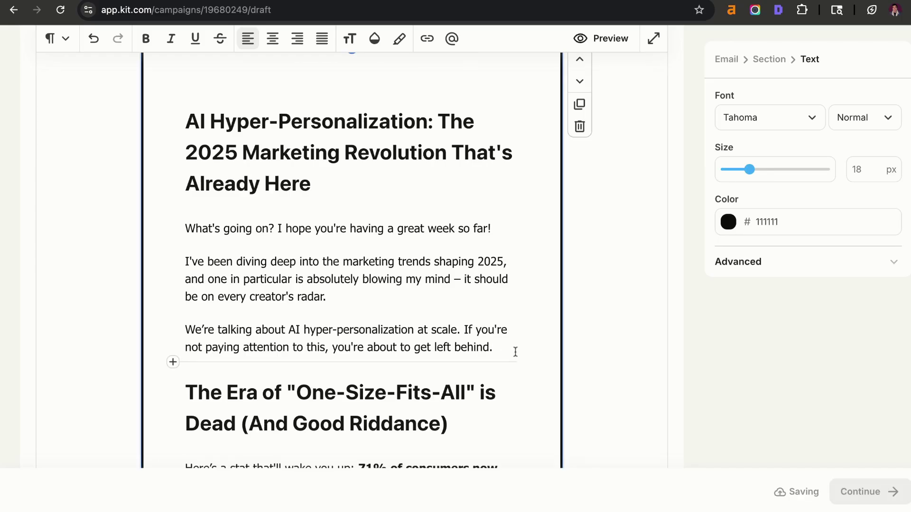
- Insert the fox GIF from GIPHY as an image block below the intro paragraph
{"action": "left_click", "coordinate": [173, 362]}
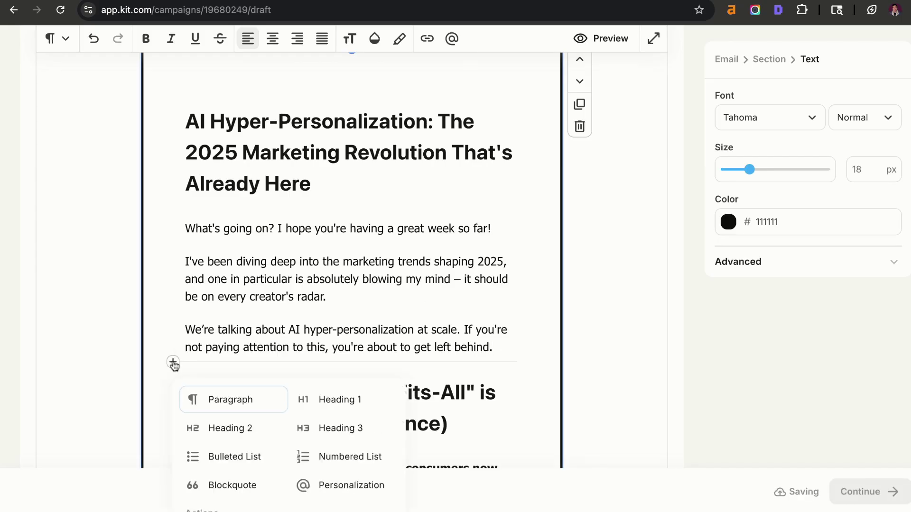
{"action": "scroll", "coordinate": [248, 358], "scroll_direction": "down", "scroll_amount": 10}
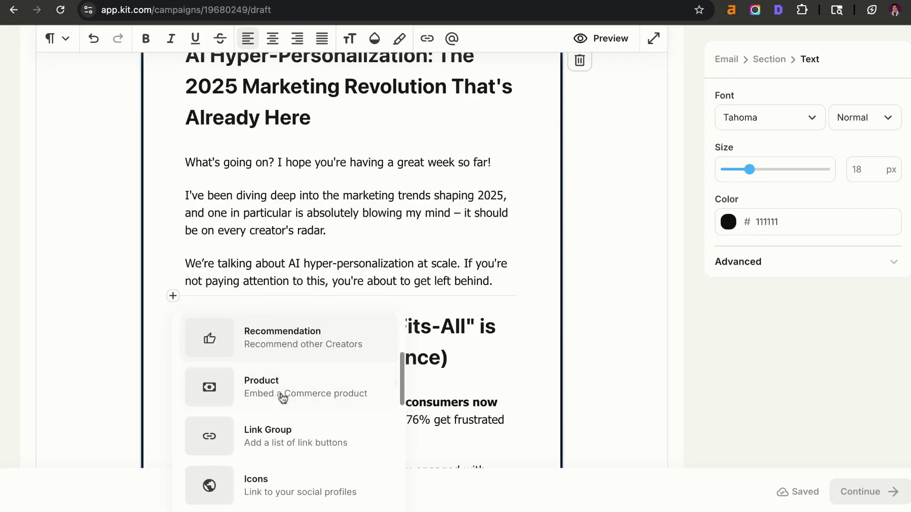
{"action": "scroll", "coordinate": [283, 398], "scroll_direction": "down", "scroll_amount": 1}
{"action": "left_click", "coordinate": [281, 398]}
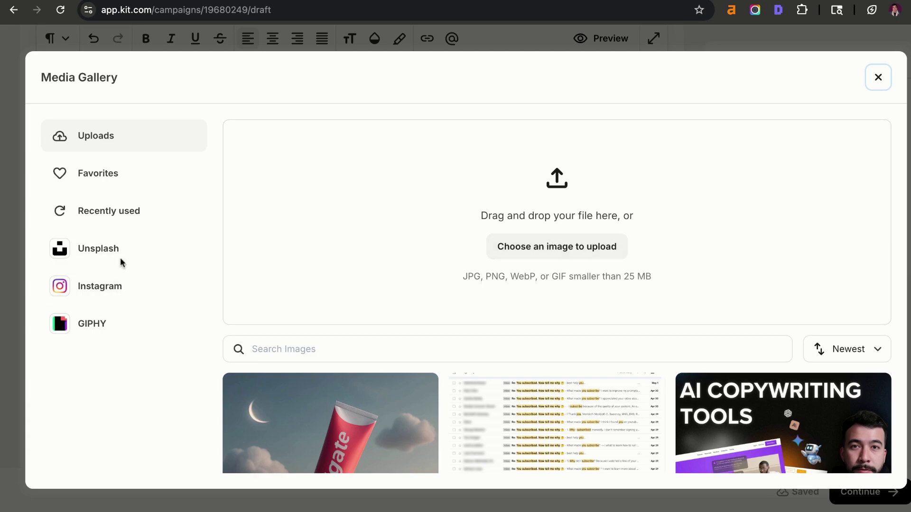
{"action": "left_click", "coordinate": [113, 325]}
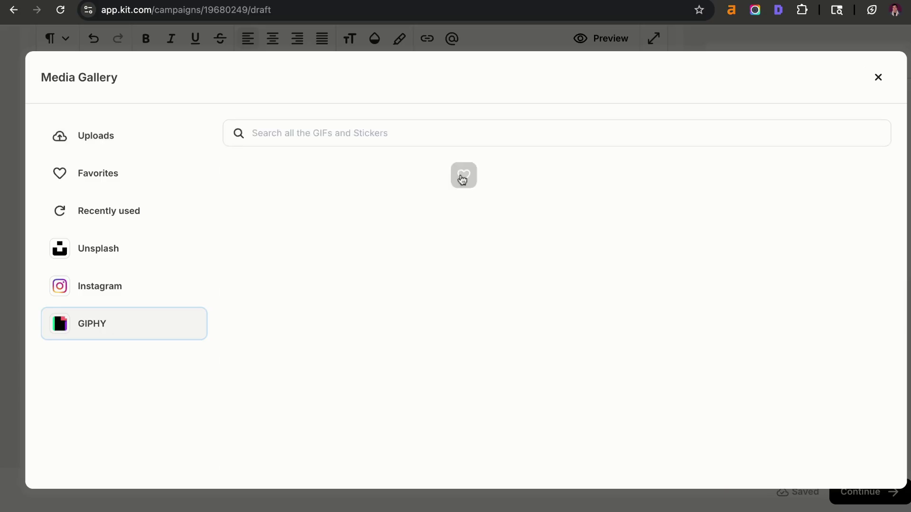
{"action": "scroll", "coordinate": [664, 357], "scroll_direction": "down", "scroll_amount": 2}
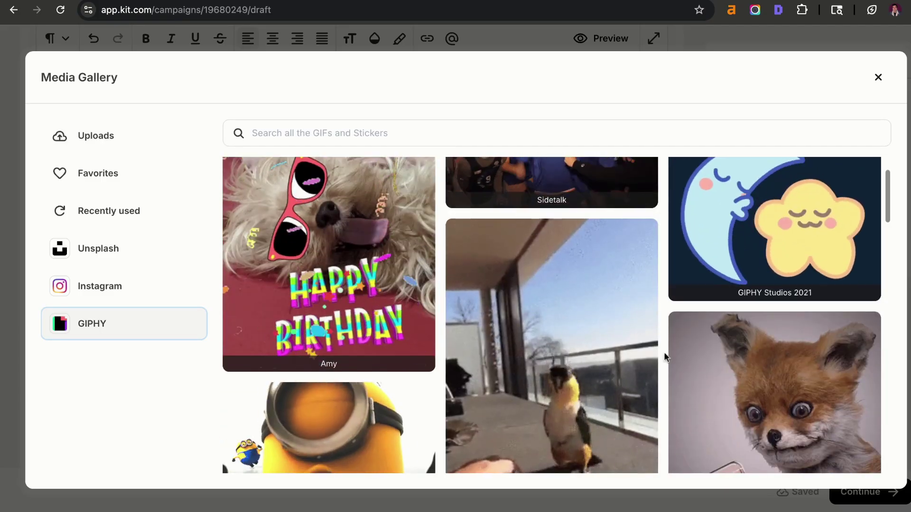
{"action": "left_click", "coordinate": [735, 395]}
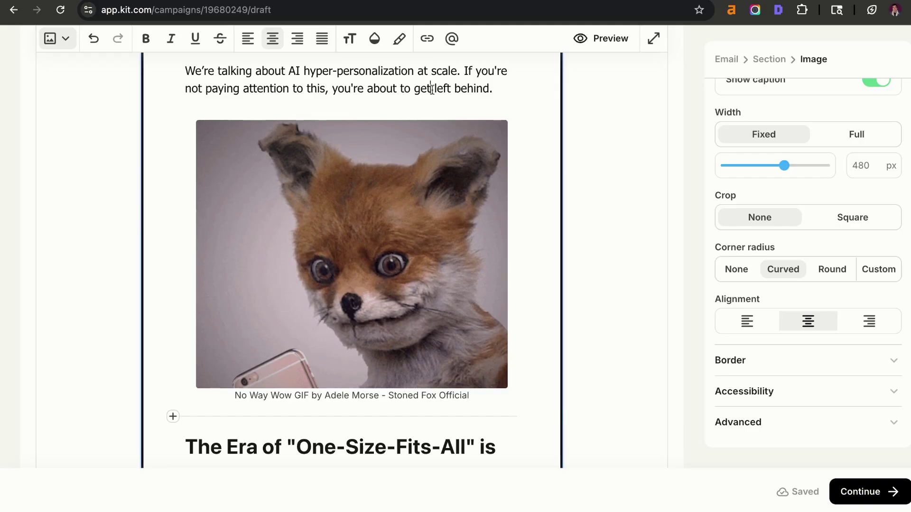
{"action": "left_click", "coordinate": [458, 89]}
- Add an orange button labelled 'vfdvsdvdsfvdfvsv' after the 'game has completely changed' paragraph
{"action": "scroll", "coordinate": [417, 280], "scroll_direction": "down", "scroll_amount": 4}
{"action": "scroll", "coordinate": [417, 280], "scroll_direction": "down", "scroll_amount": 2}
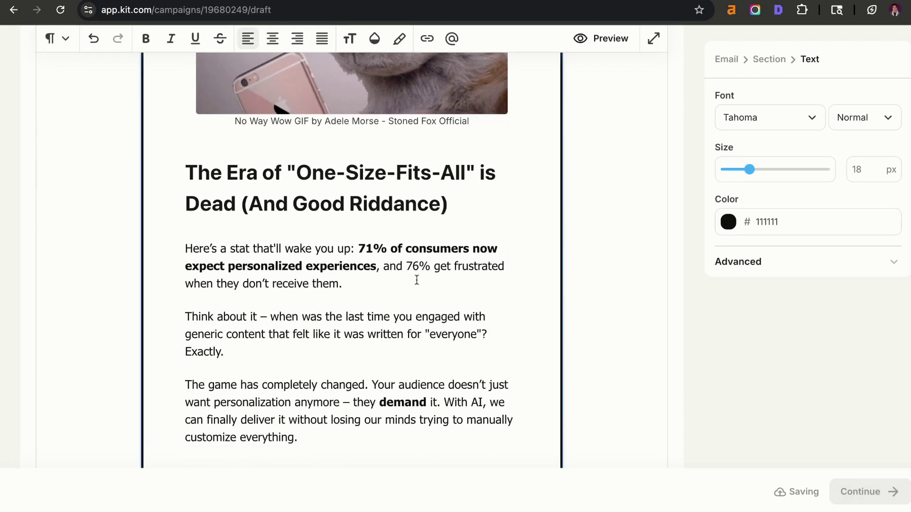
{"action": "scroll", "coordinate": [454, 288], "scroll_direction": "down", "scroll_amount": 2}
{"action": "key", "text": "Return"}
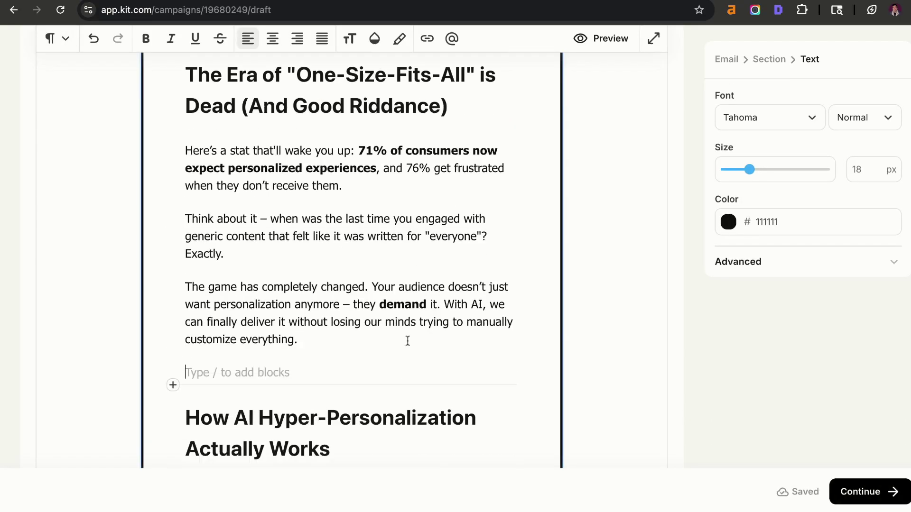
{"action": "type", "text": "/b"}
{"action": "key", "text": "Down"}
{"action": "key", "text": "Return"}
{"action": "type", "text": "vfdvsdvdsfvdfvsv"}
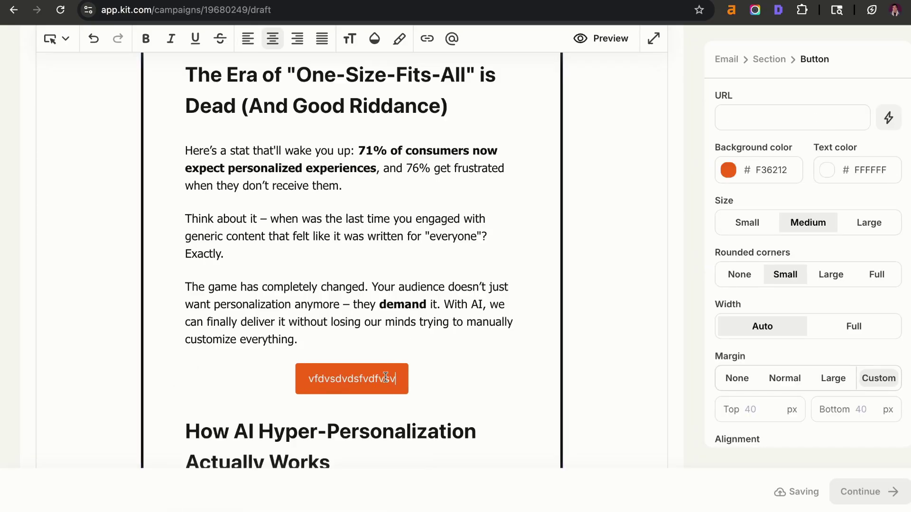
{"action": "scroll", "coordinate": [417, 354], "scroll_direction": "down", "scroll_amount": 2}
{"action": "left_click", "coordinate": [417, 355]}
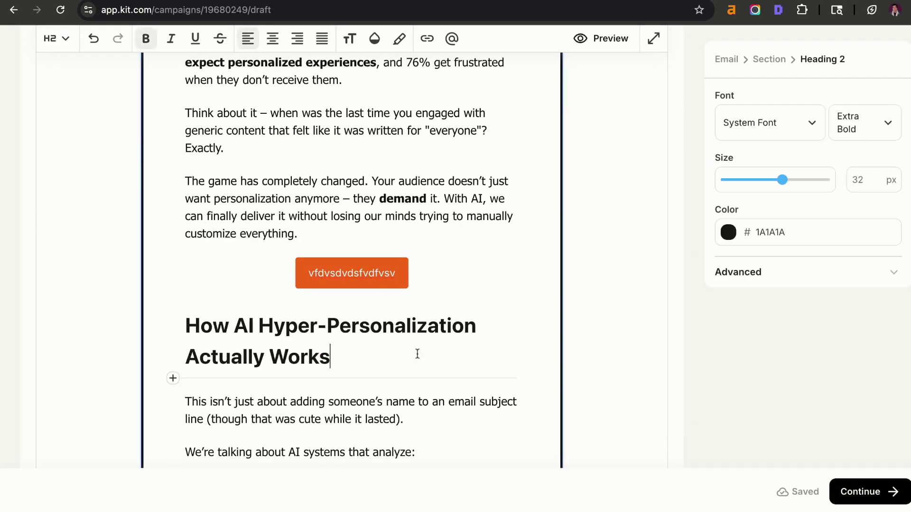
{"action": "scroll", "coordinate": [285, 184], "scroll_direction": "up", "scroll_amount": 2}
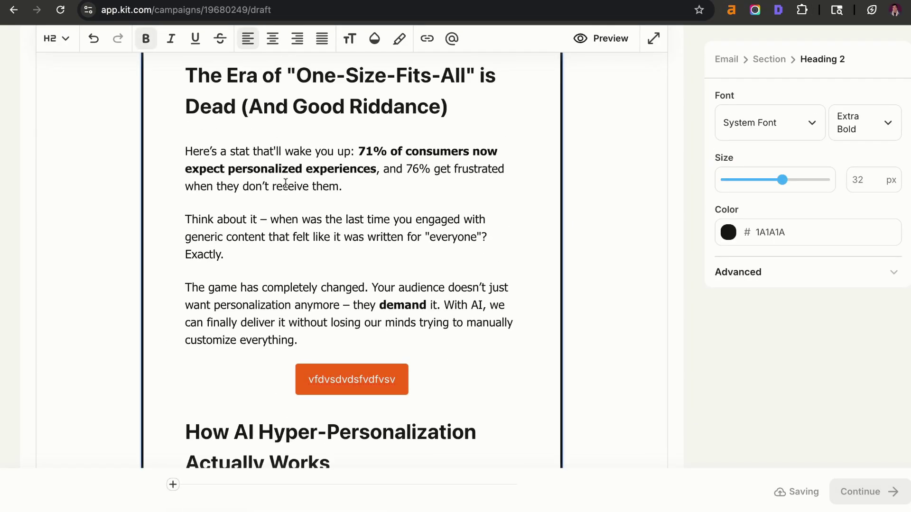
{"action": "scroll", "coordinate": [285, 184], "scroll_direction": "up", "scroll_amount": 12}
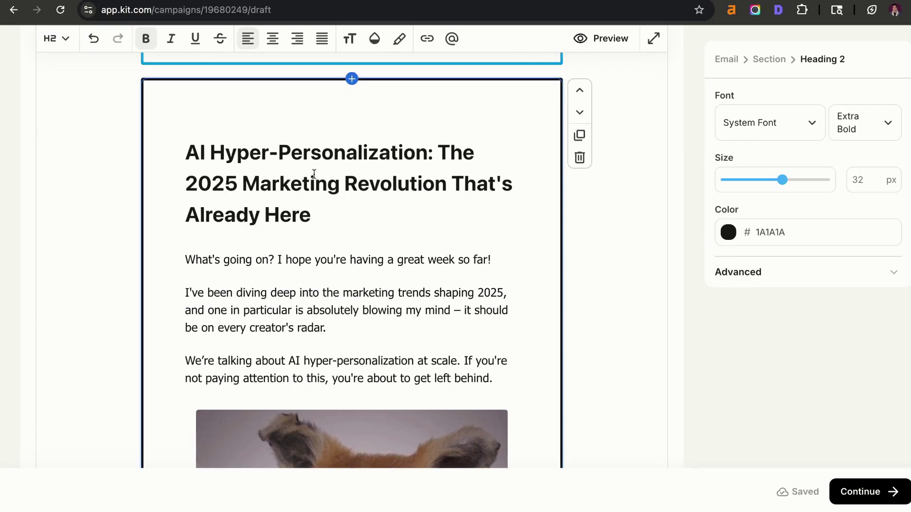
{"action": "scroll", "coordinate": [314, 174], "scroll_direction": "up", "scroll_amount": 3}
- Read through the AI Prompt Library preview down to its 'What's Next? I Need Your Input' section
{"action": "scroll", "coordinate": [314, 174], "scroll_direction": "down", "scroll_amount": 5}
{"action": "scroll", "coordinate": [313, 174], "scroll_direction": "up", "scroll_amount": 3}
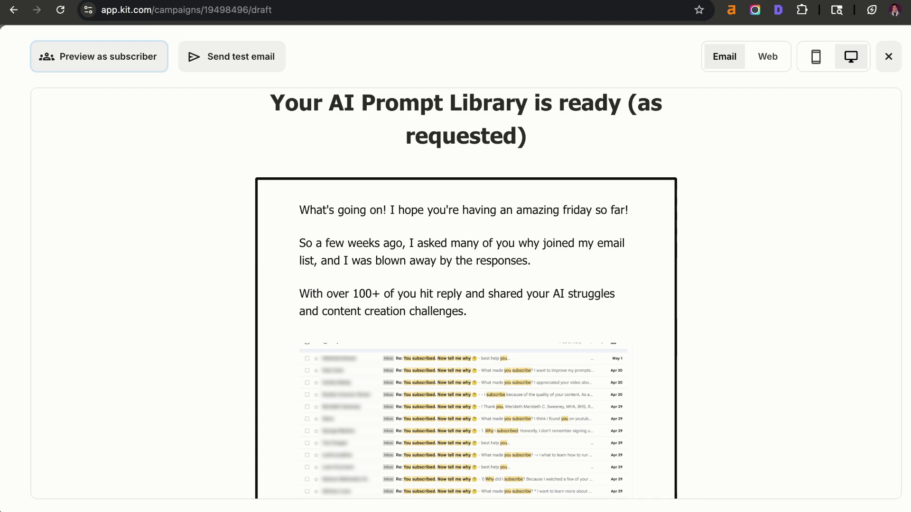
{"action": "scroll", "coordinate": [337, 205], "scroll_direction": "up", "scroll_amount": 1}
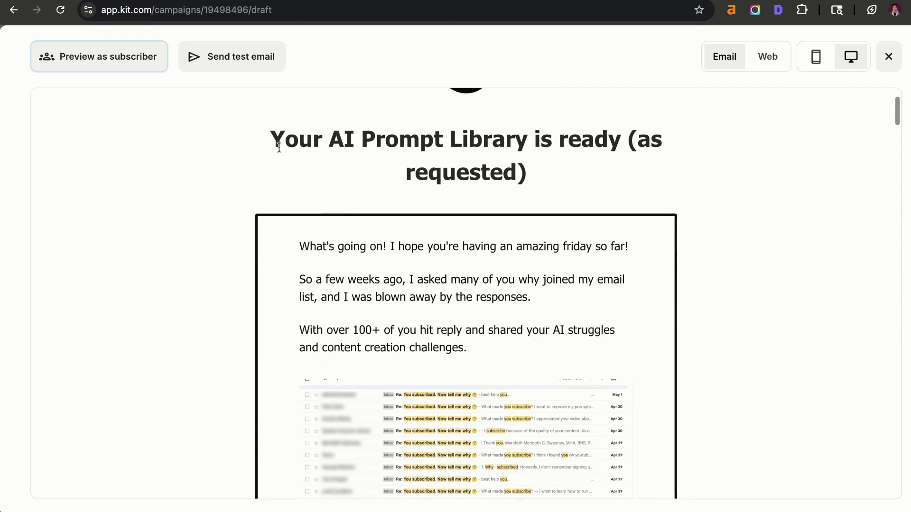
{"action": "scroll", "coordinate": [284, 204], "scroll_direction": "down", "scroll_amount": 8}
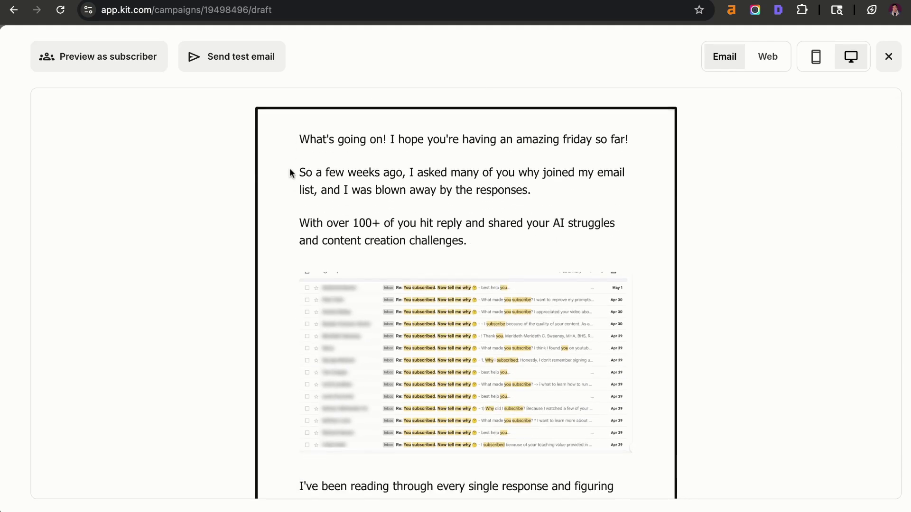
{"action": "scroll", "coordinate": [450, 285], "scroll_direction": "down", "scroll_amount": 11}
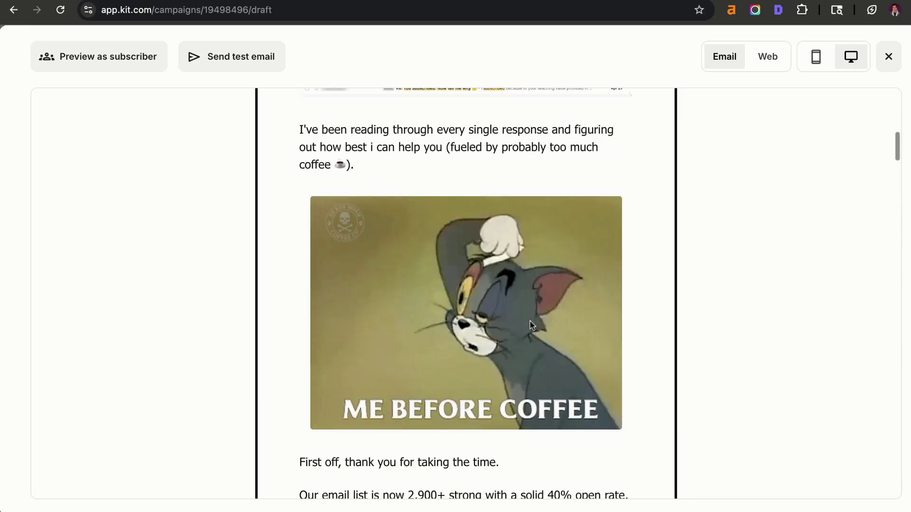
{"action": "scroll", "coordinate": [469, 230], "scroll_direction": "down", "scroll_amount": 12}
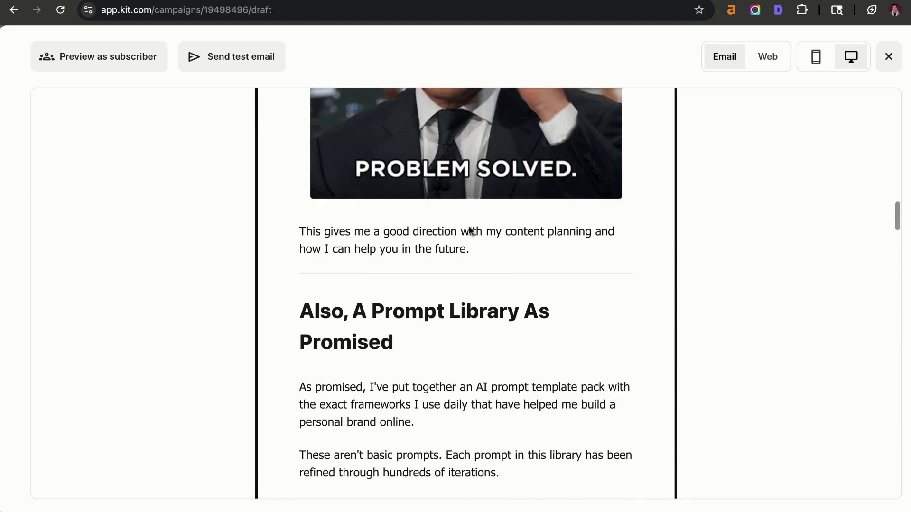
{"action": "scroll", "coordinate": [394, 322], "scroll_direction": "down", "scroll_amount": 14}
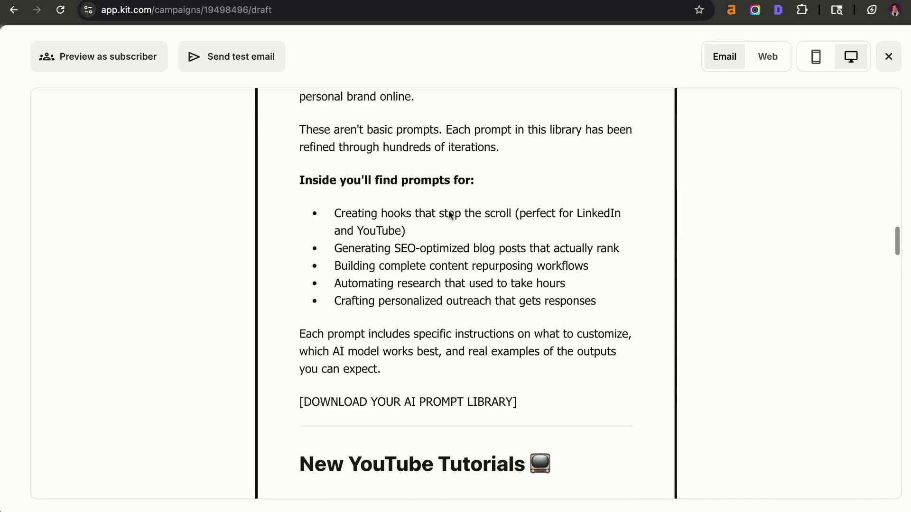
{"action": "left_click_drag", "start_coordinate": [323, 151], "coordinate": [677, 162]}
{"action": "left_click", "coordinate": [655, 209]}
{"action": "scroll", "coordinate": [655, 210], "scroll_direction": "up", "scroll_amount": 5}
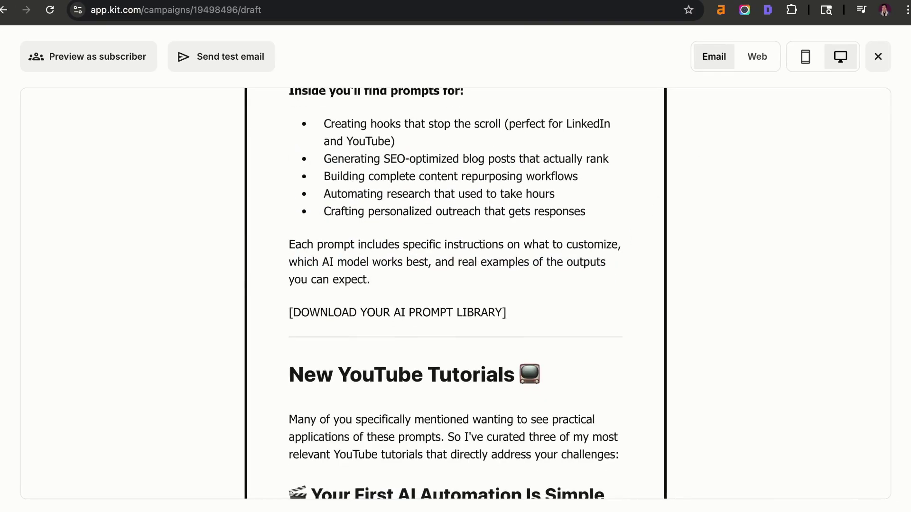
{"action": "scroll", "coordinate": [641, 248], "scroll_direction": "down", "scroll_amount": 7}
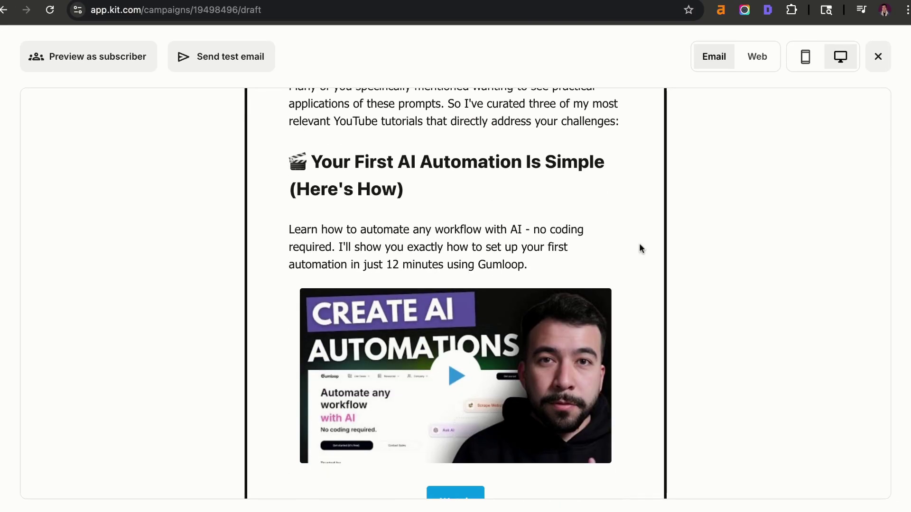
{"action": "scroll", "coordinate": [641, 248], "scroll_direction": "down", "scroll_amount": 10}
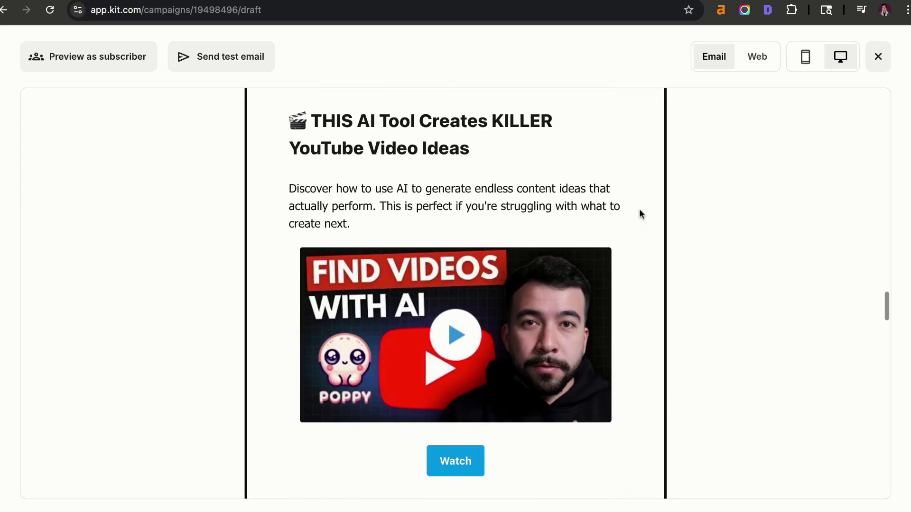
{"action": "scroll", "coordinate": [640, 215], "scroll_direction": "down", "scroll_amount": 13}
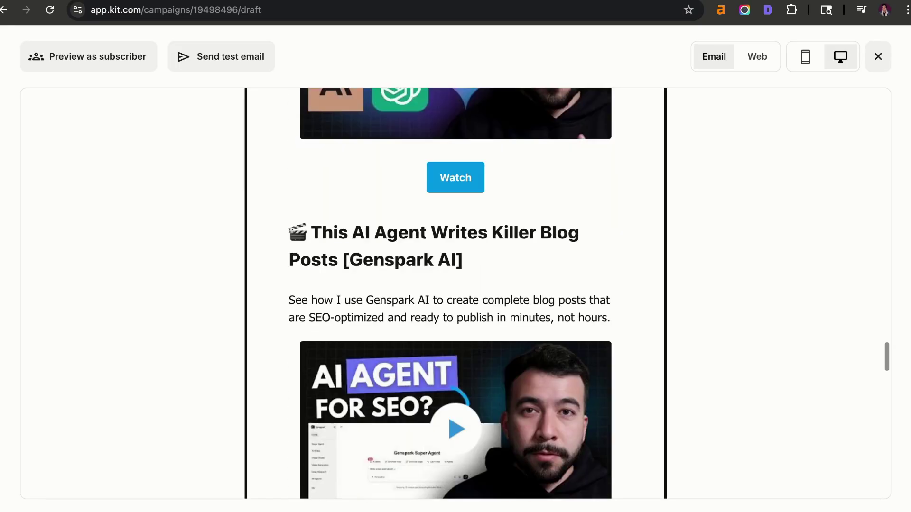
{"action": "scroll", "coordinate": [456, 294], "scroll_direction": "down", "scroll_amount": 4}
{"action": "scroll", "coordinate": [456, 294], "scroll_direction": "down", "scroll_amount": 5}
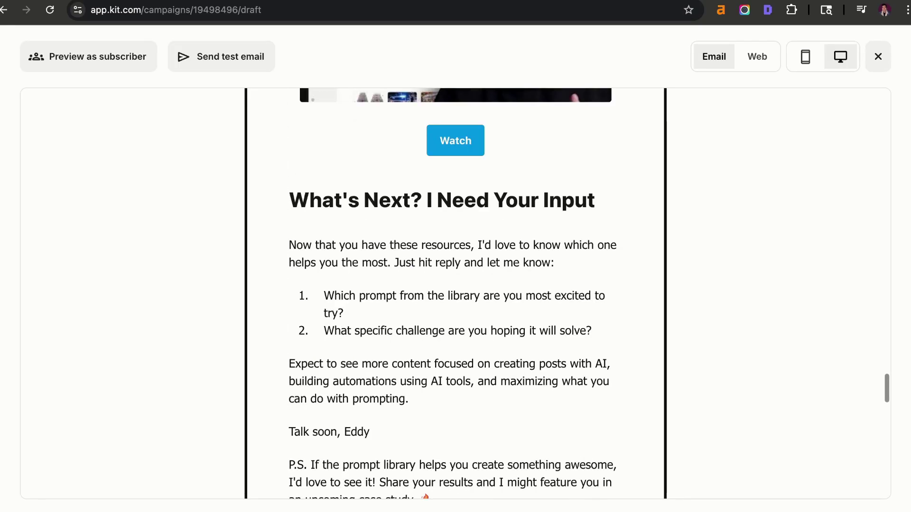